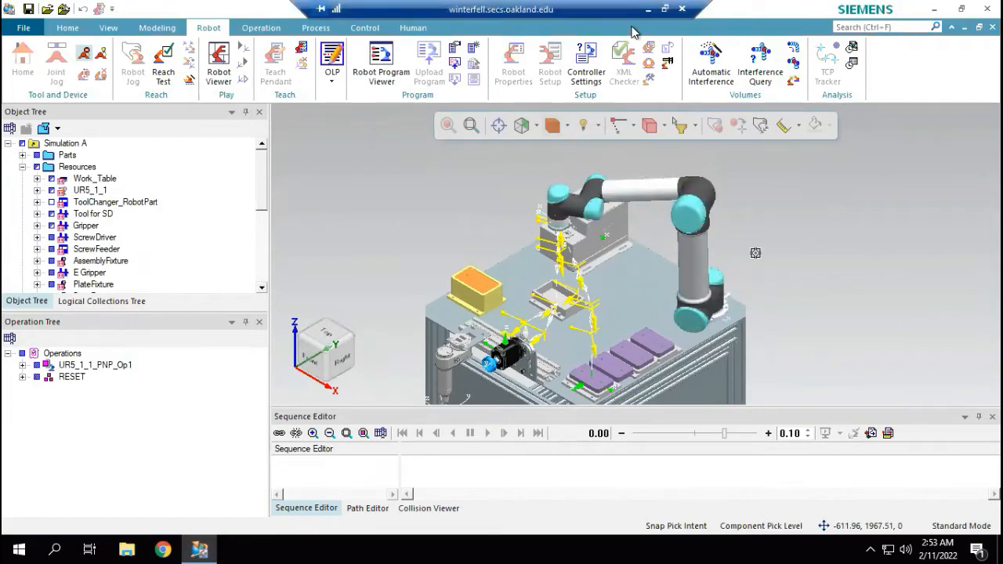
Step: Switch to the URSim virtual machine in VMware to view its desktop, and return to the full-screen remote Process Simulate session
{"action": "left_click", "coordinate": [666, 8]}
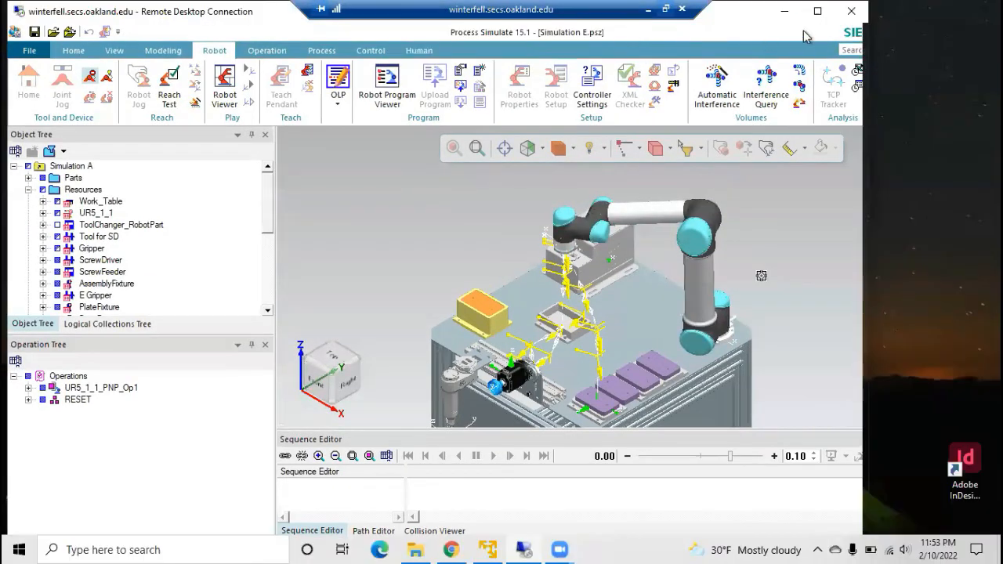
{"action": "left_click", "coordinate": [783, 11]}
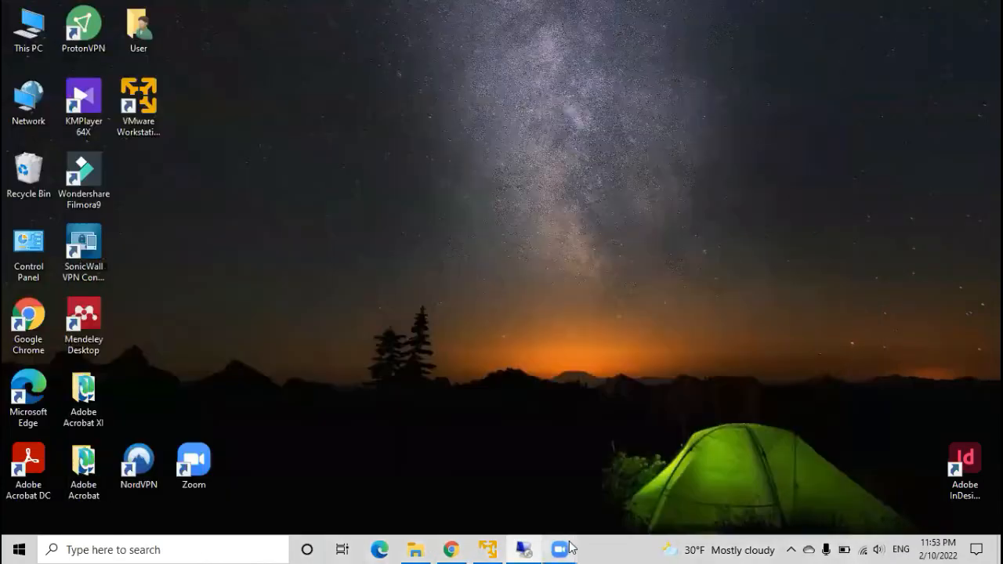
{"action": "left_click", "coordinate": [488, 548]}
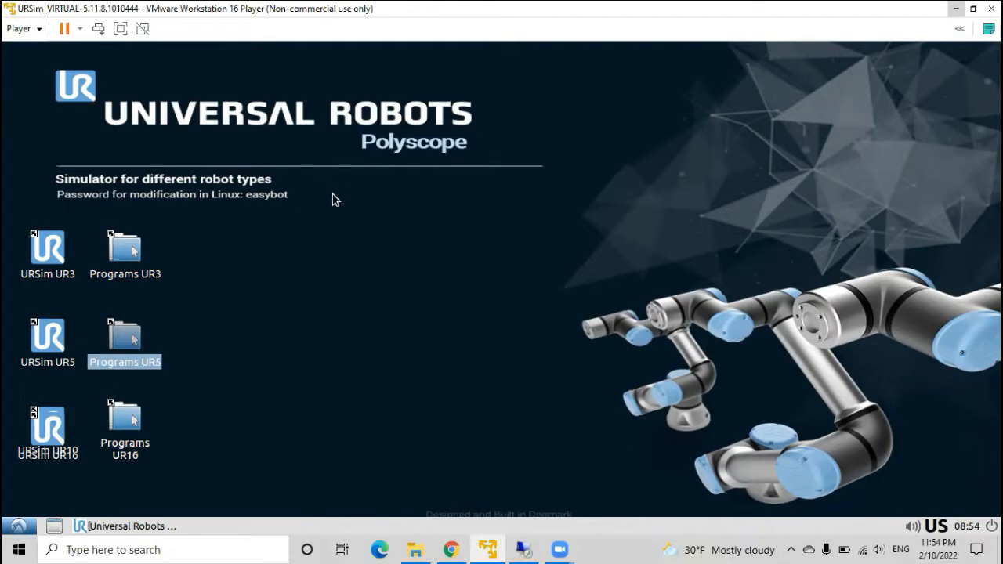
{"action": "left_click", "coordinate": [500, 546]}
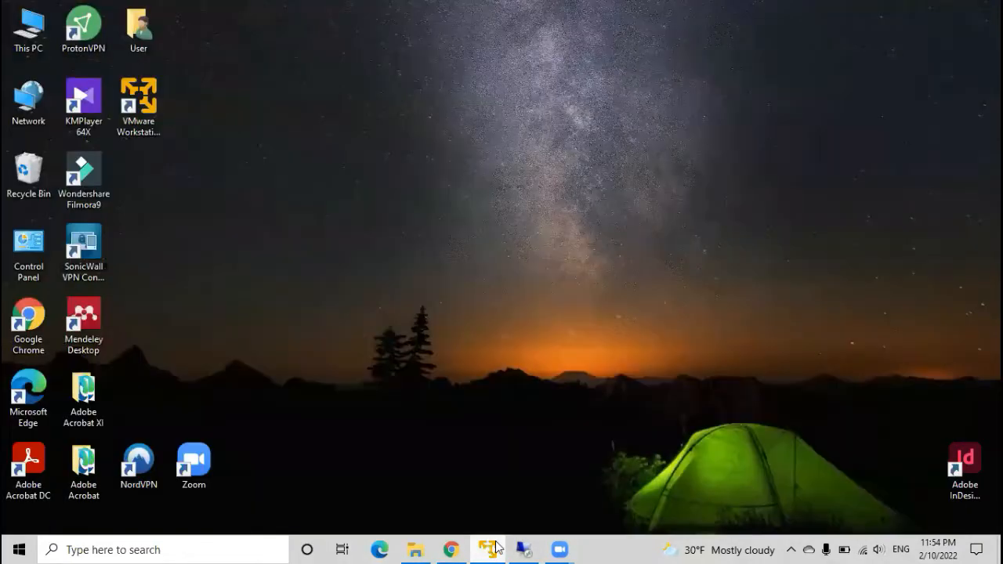
{"action": "left_click", "coordinate": [523, 550]}
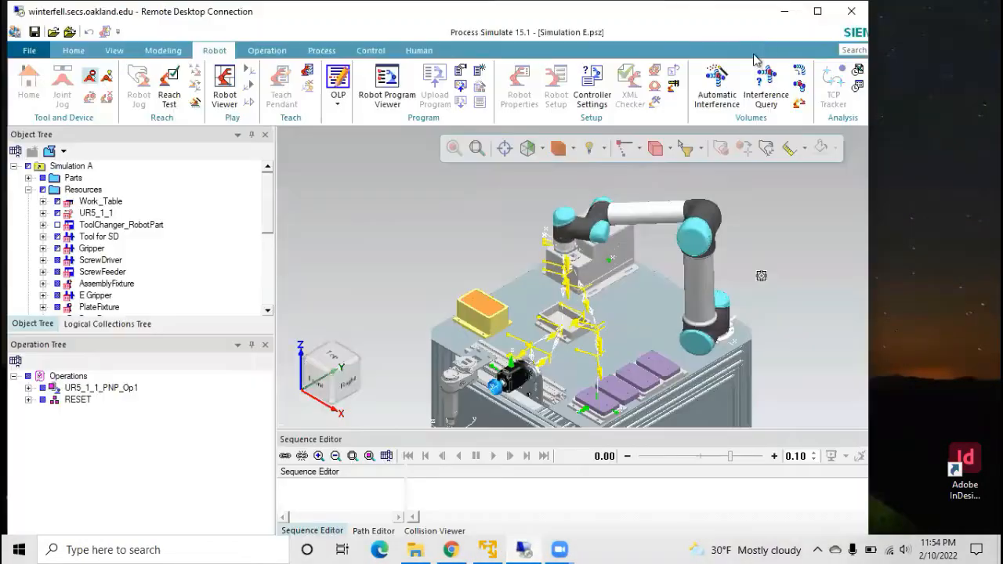
{"action": "left_click", "coordinate": [817, 11]}
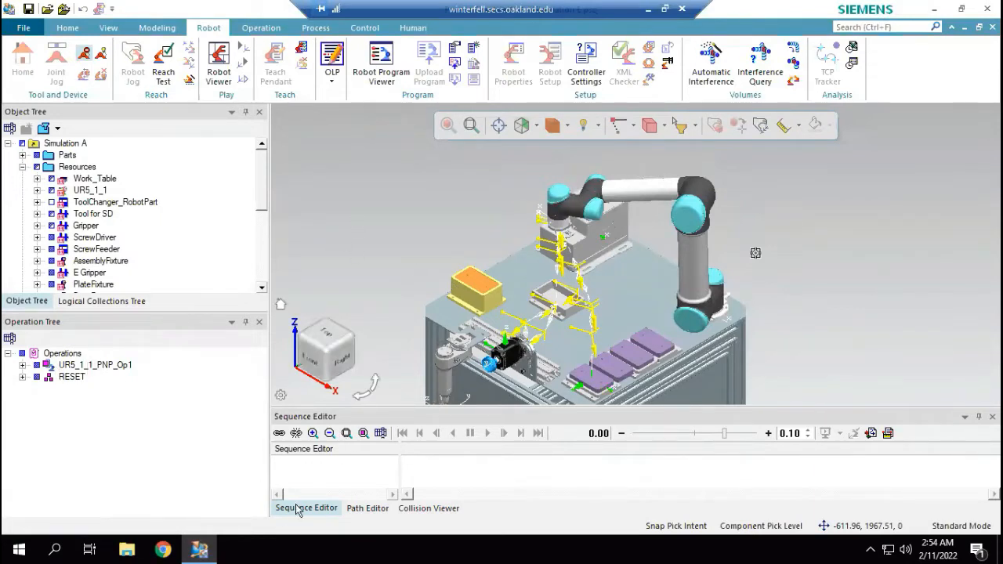
Step: Make UR5_1_1_PNP_Op1 the current operation in the Sequence Editor, run its simulation briefly and rewind it to the start
{"action": "left_click", "coordinate": [82, 365]}
{"action": "left_click", "coordinate": [367, 508]}
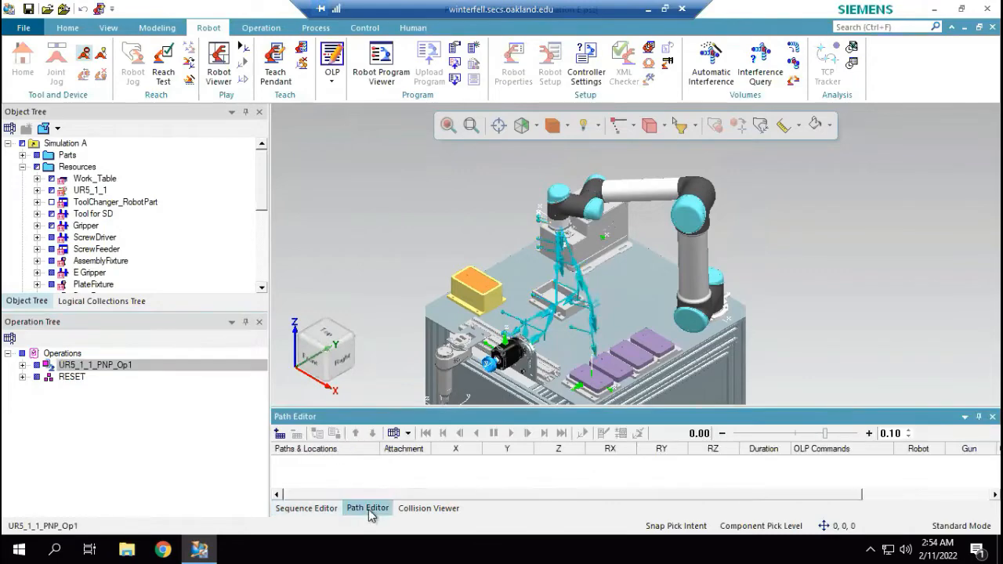
{"action": "left_click", "coordinate": [305, 509]}
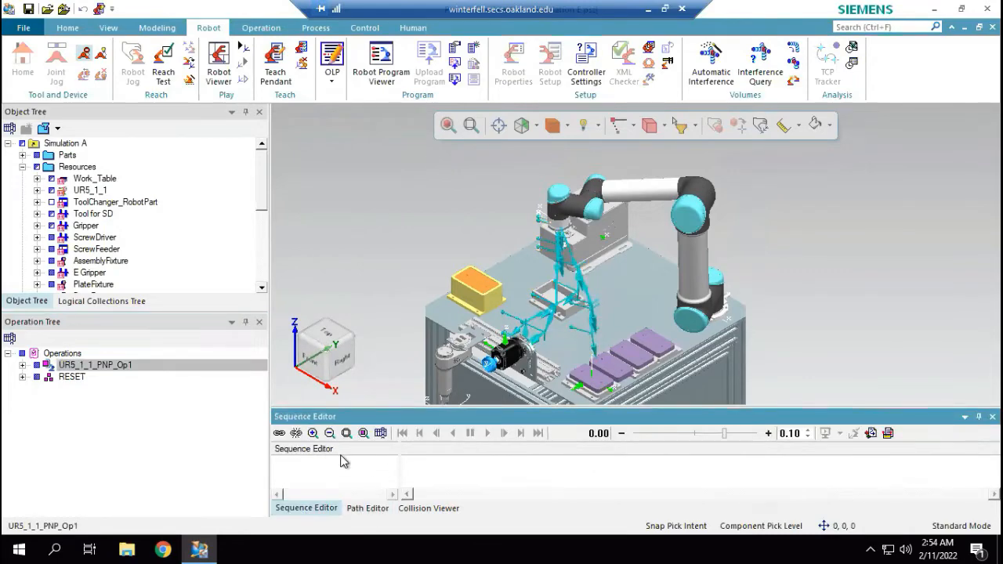
{"action": "right_click", "coordinate": [98, 365]}
{"action": "left_click", "coordinate": [164, 63]}
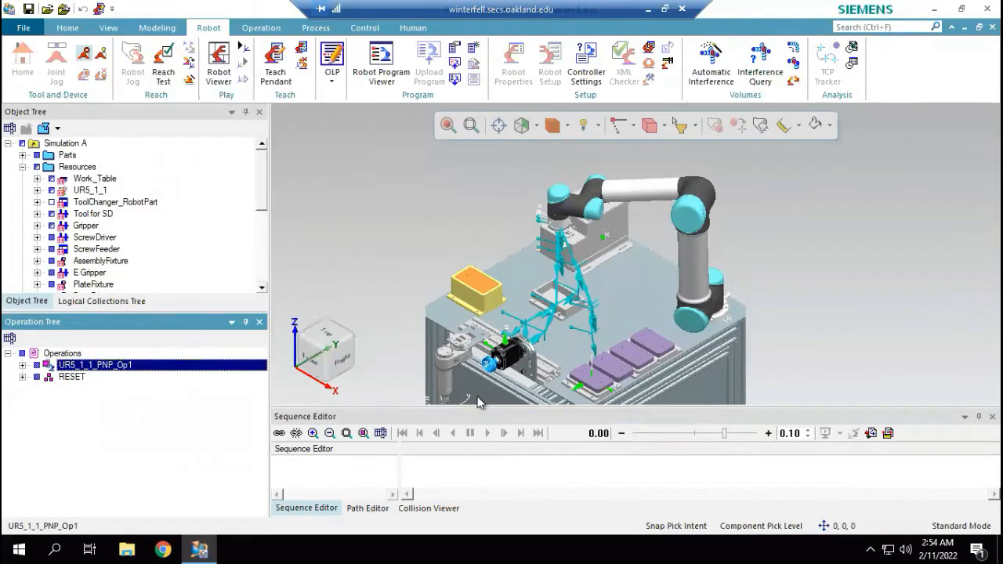
{"action": "left_click", "coordinate": [487, 432]}
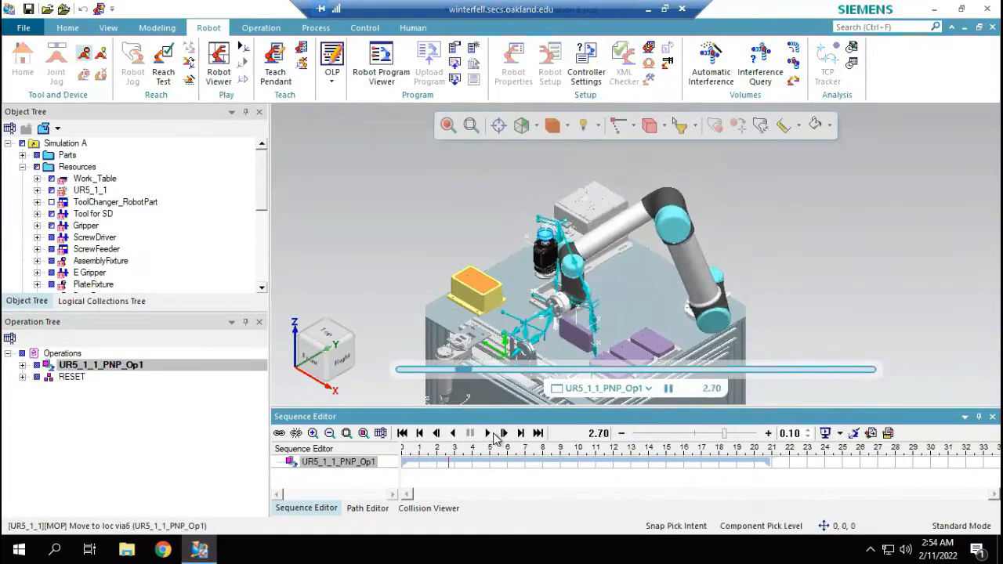
{"action": "left_click", "coordinate": [402, 432]}
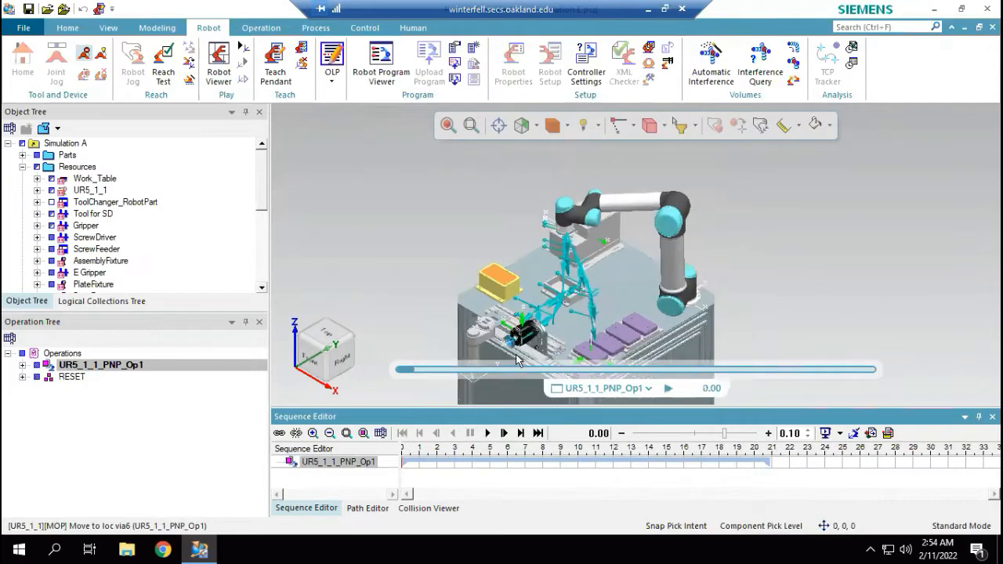
Step: Detach the E Gripper resource on the work table from its attachment
{"action": "left_click", "coordinate": [524, 336]}
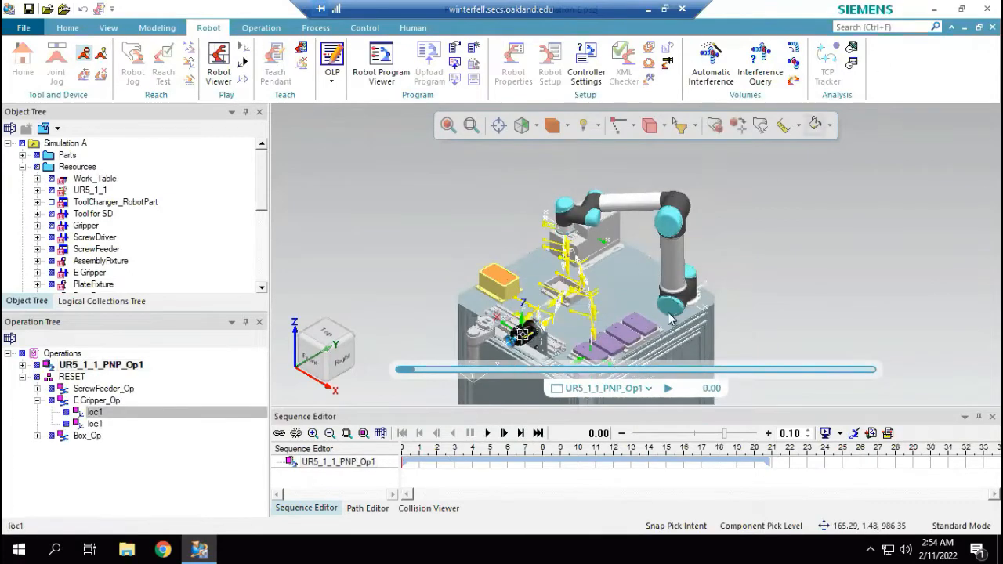
{"action": "scroll", "coordinate": [522, 336], "scroll_direction": "up", "scroll_amount": 6}
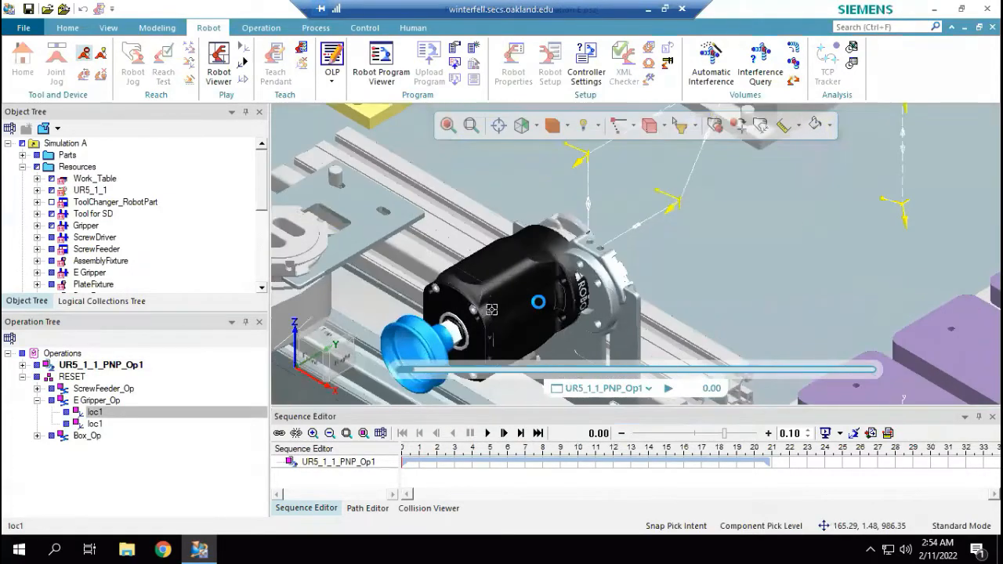
{"action": "left_click", "coordinate": [523, 309]}
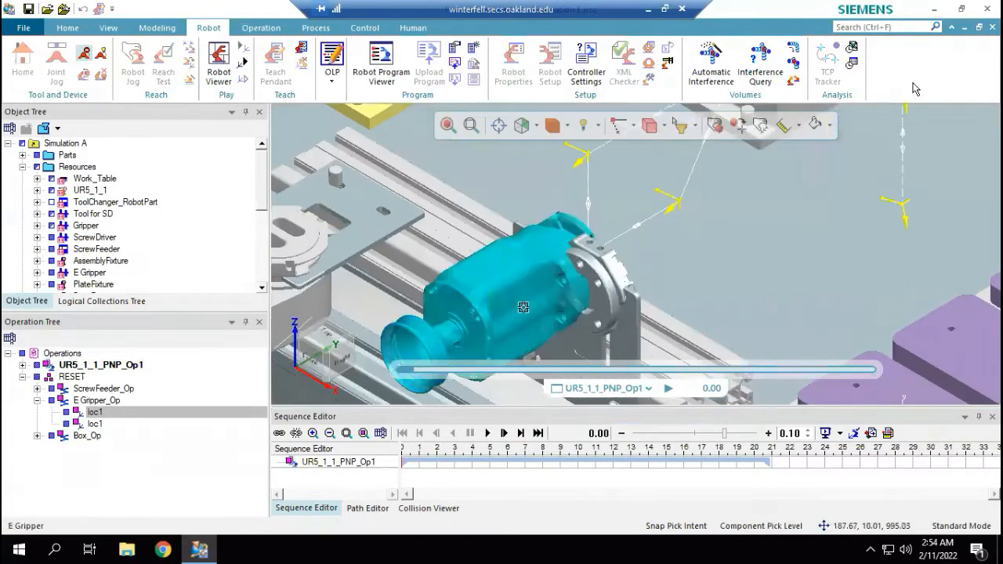
{"action": "left_click", "coordinate": [67, 28]}
{"action": "left_click", "coordinate": [690, 78]}
{"action": "left_click", "coordinate": [709, 144]}
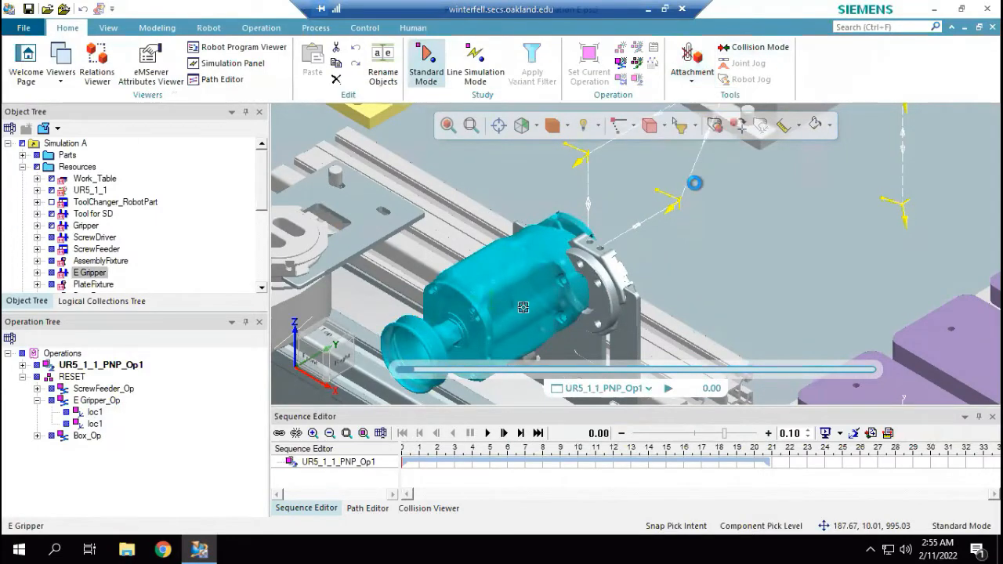
Step: Detach the Box part, the purple box nearest the table's front corner
{"action": "scroll", "coordinate": [721, 204], "scroll_direction": "down", "scroll_amount": 6}
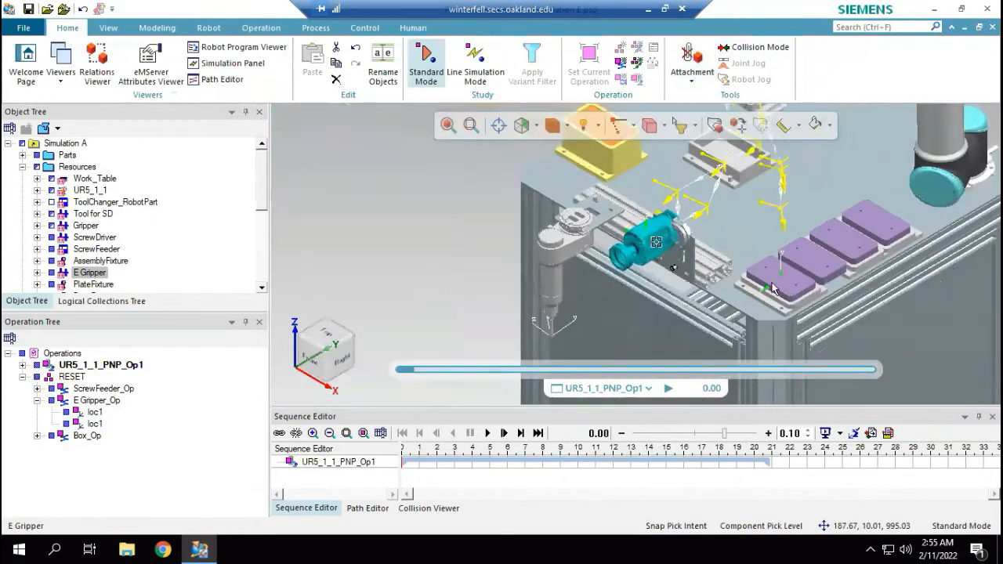
{"action": "left_click", "coordinate": [774, 262]}
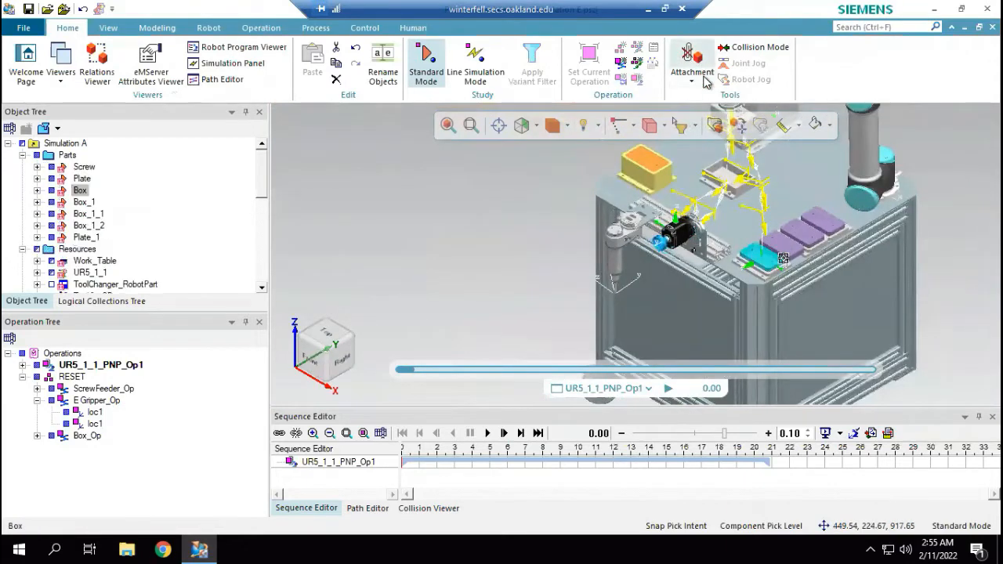
{"action": "left_click", "coordinate": [691, 70]}
{"action": "left_click", "coordinate": [713, 141]}
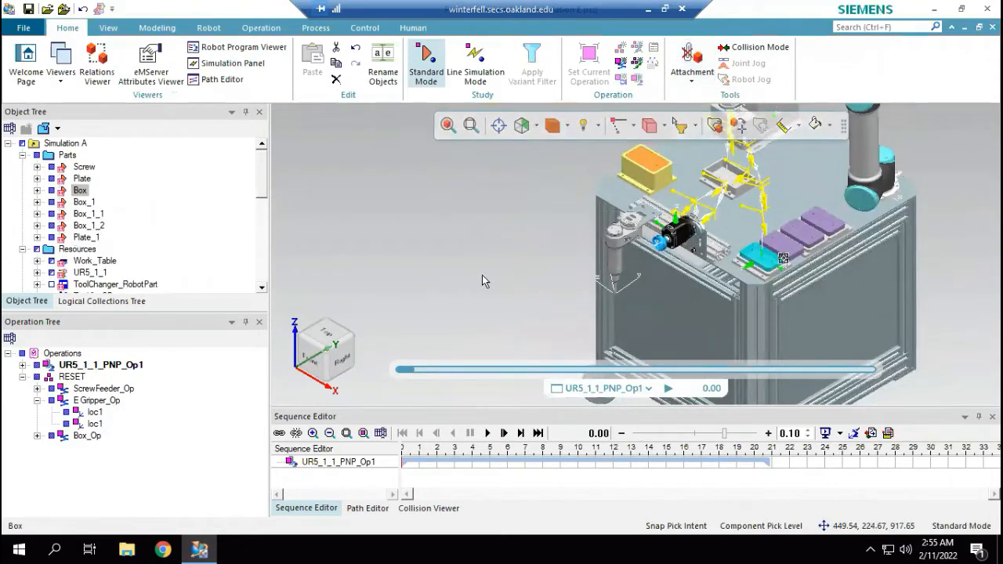
Step: Play the UR5_1_1_PNP_Op1 simulation through to its end and watch the robot's pick-and-place motion
{"action": "scroll", "coordinate": [482, 275], "scroll_direction": "down", "scroll_amount": 1}
{"action": "scroll", "coordinate": [864, 149], "scroll_direction": "up", "scroll_amount": 2}
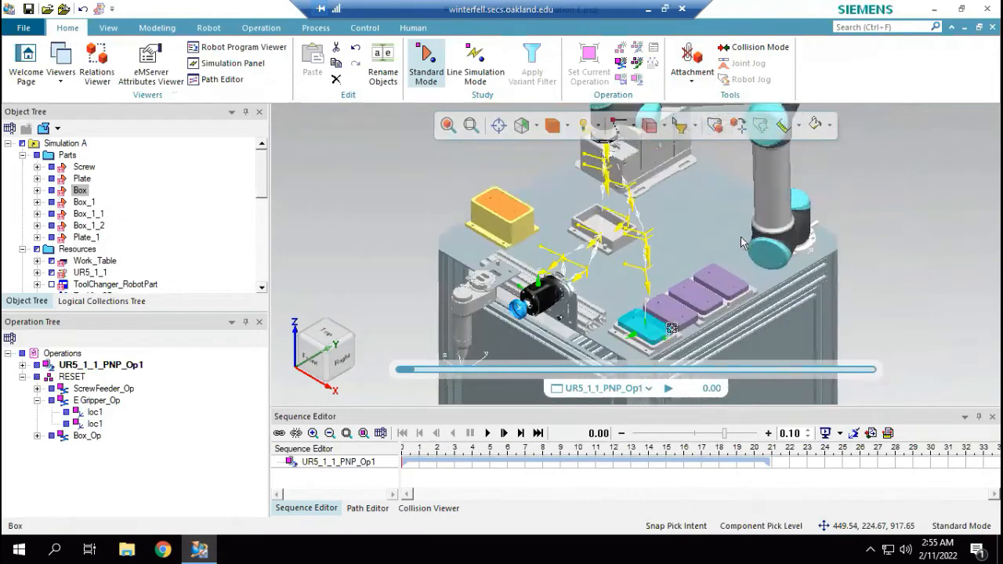
{"action": "scroll", "coordinate": [603, 270], "scroll_direction": "down", "scroll_amount": 1}
{"action": "scroll", "coordinate": [776, 166], "scroll_direction": "up", "scroll_amount": 3}
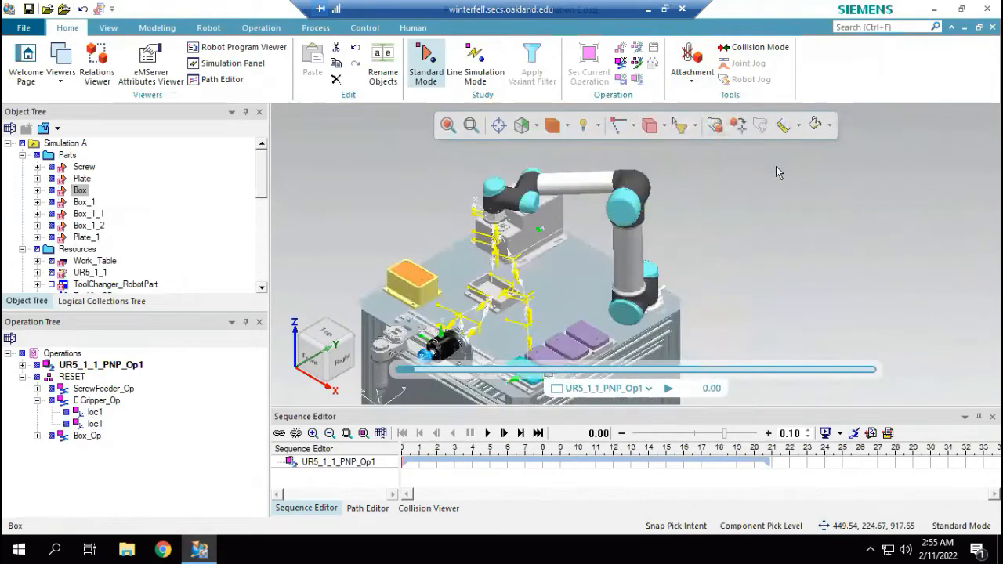
{"action": "scroll", "coordinate": [382, 292], "scroll_direction": "down", "scroll_amount": 2}
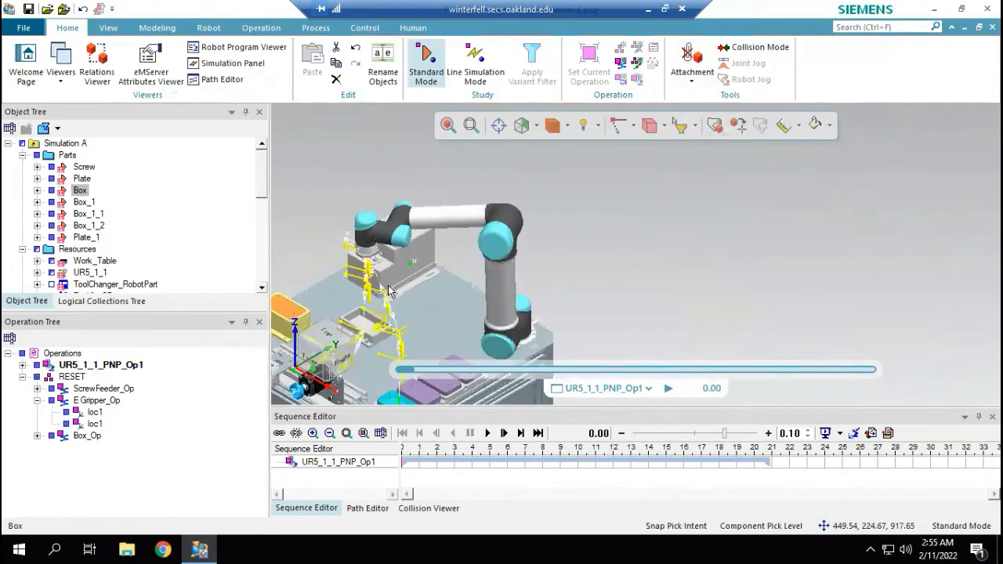
{"action": "scroll", "coordinate": [367, 290], "scroll_direction": "down", "scroll_amount": 1}
{"action": "left_click", "coordinate": [488, 433]}
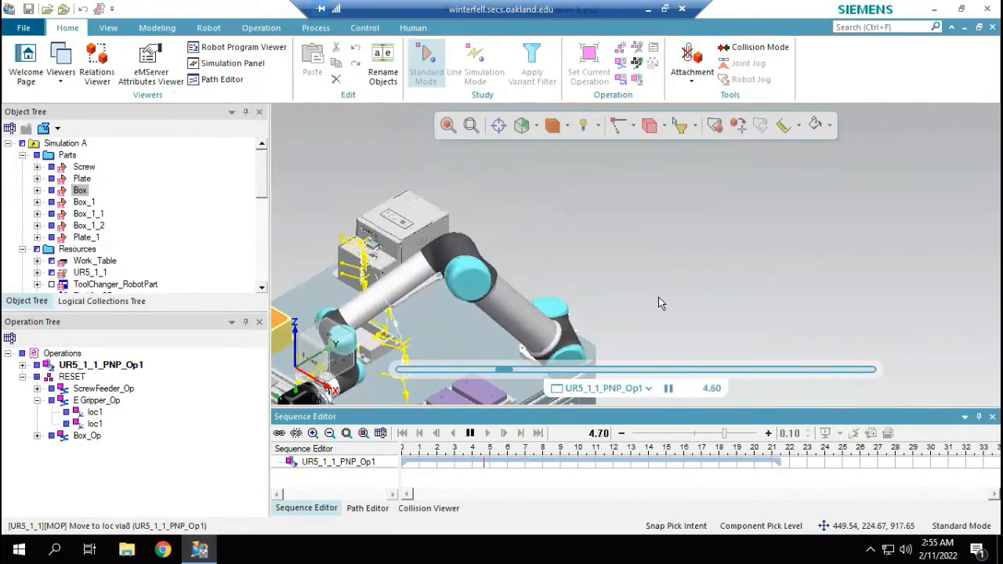
{"action": "scroll", "coordinate": [756, 225], "scroll_direction": "down", "scroll_amount": 5}
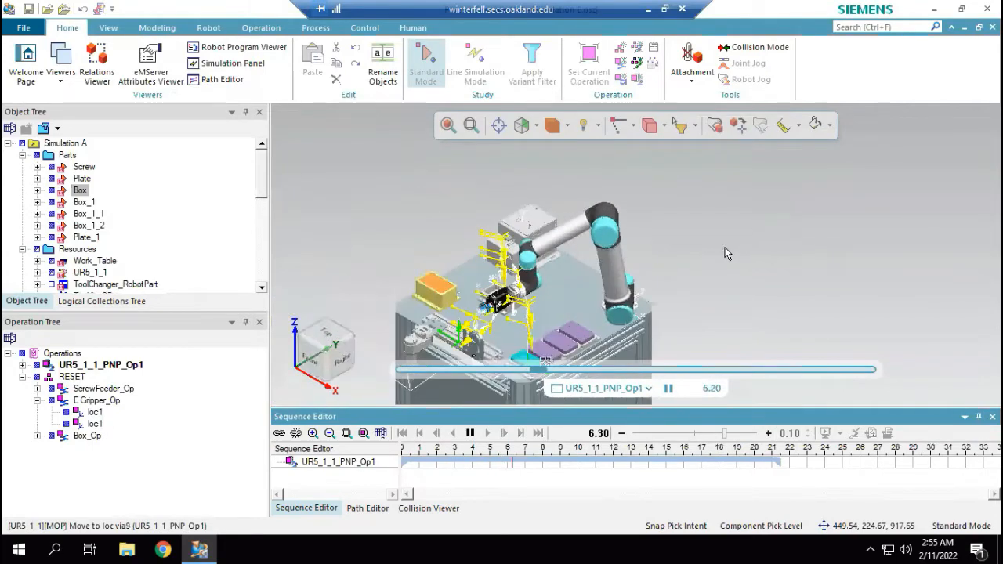
{"action": "scroll", "coordinate": [442, 347], "scroll_direction": "up", "scroll_amount": 2}
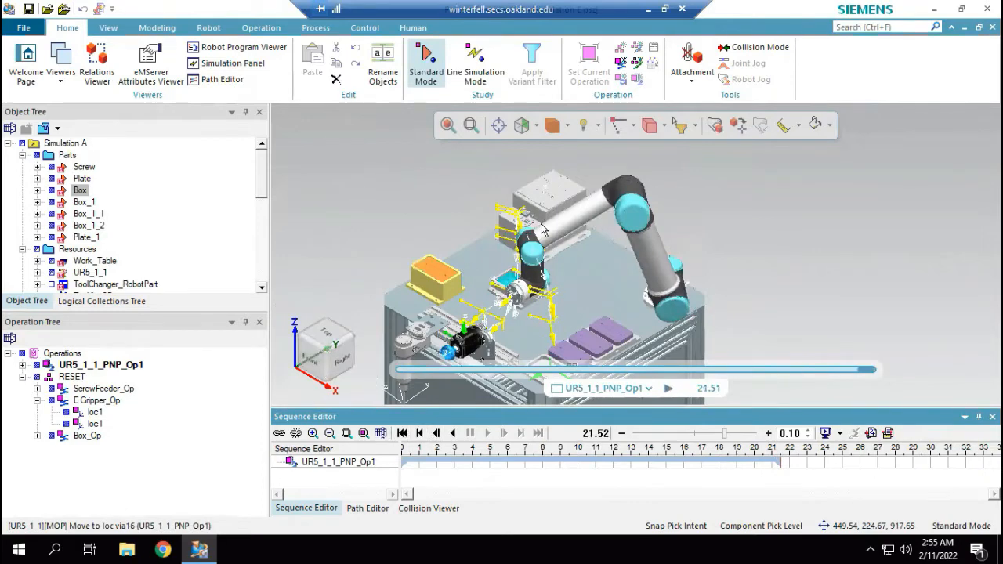
Step: Select the UR5_1_1 robot and open its Controller Settings
{"action": "left_click", "coordinate": [572, 215]}
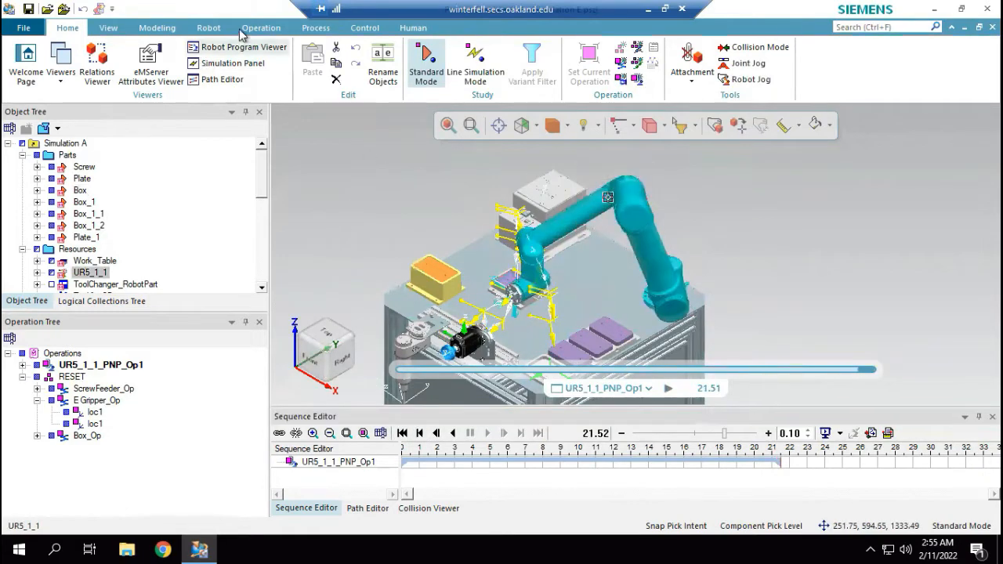
{"action": "left_click", "coordinate": [215, 30]}
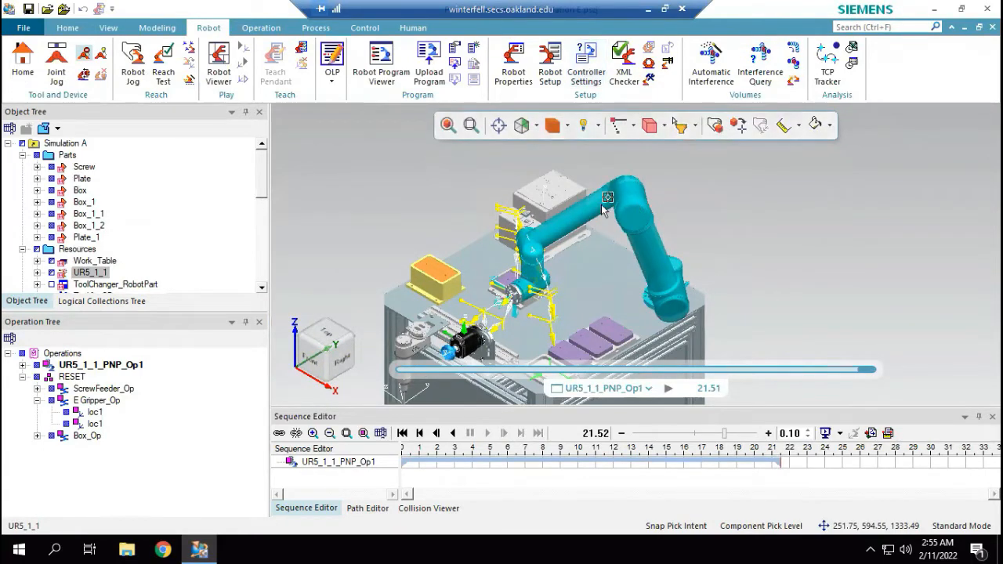
{"action": "left_click", "coordinate": [589, 75]}
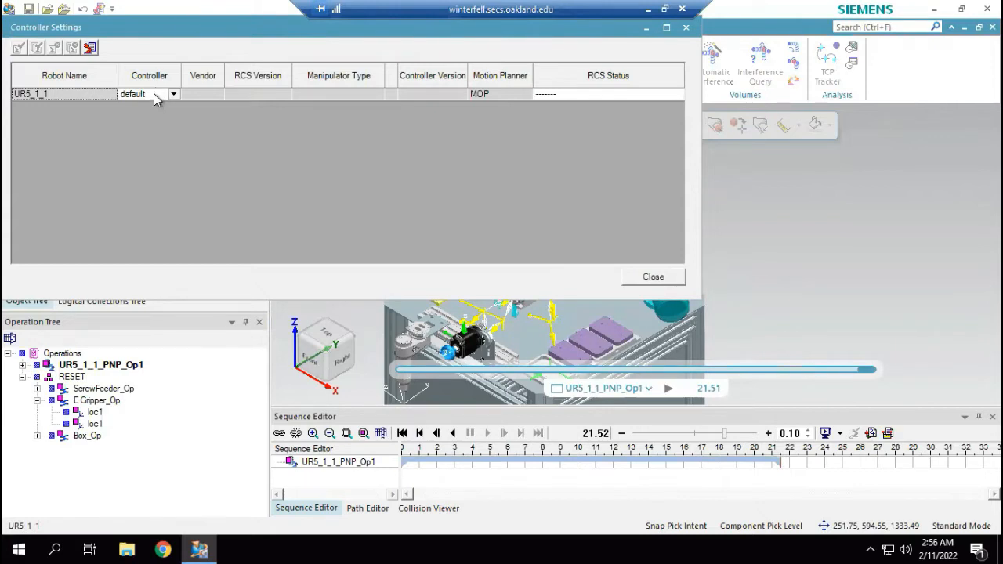
Step: Inspect the default controller's program template selection and template edition settings, closing the robot setup without changes
{"action": "left_click", "coordinate": [89, 48]}
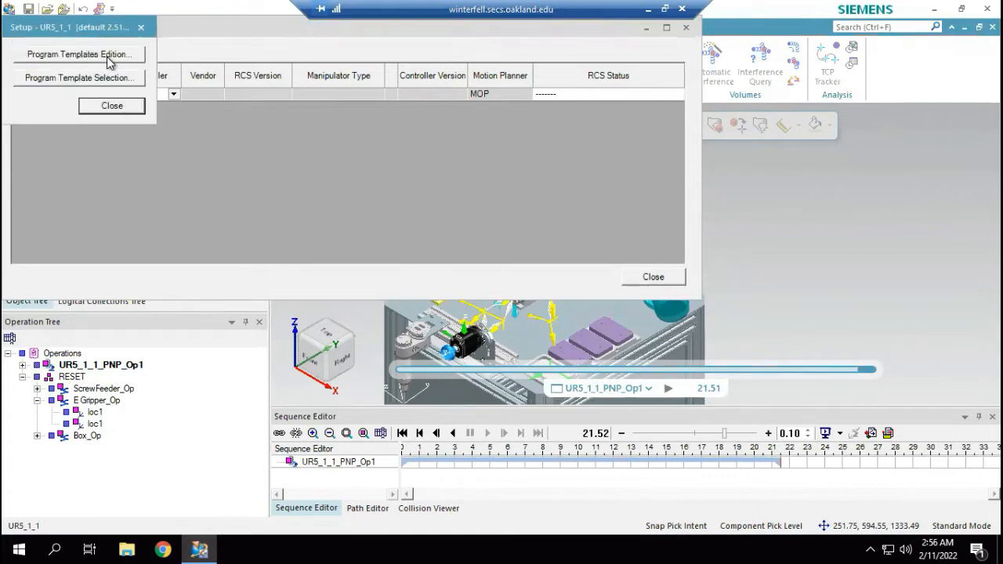
{"action": "left_click", "coordinate": [112, 79]}
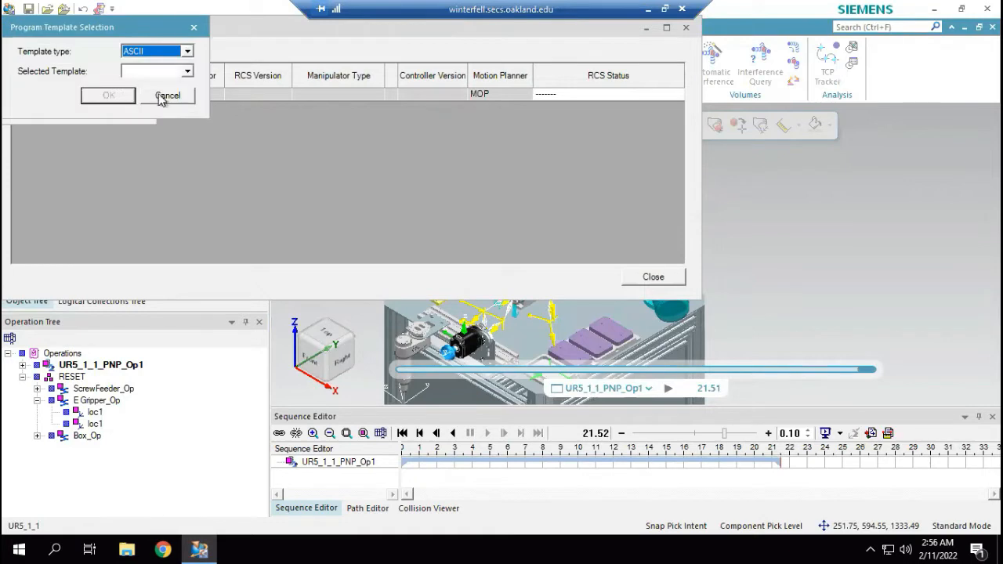
{"action": "left_click", "coordinate": [166, 94]}
{"action": "left_click", "coordinate": [116, 54]}
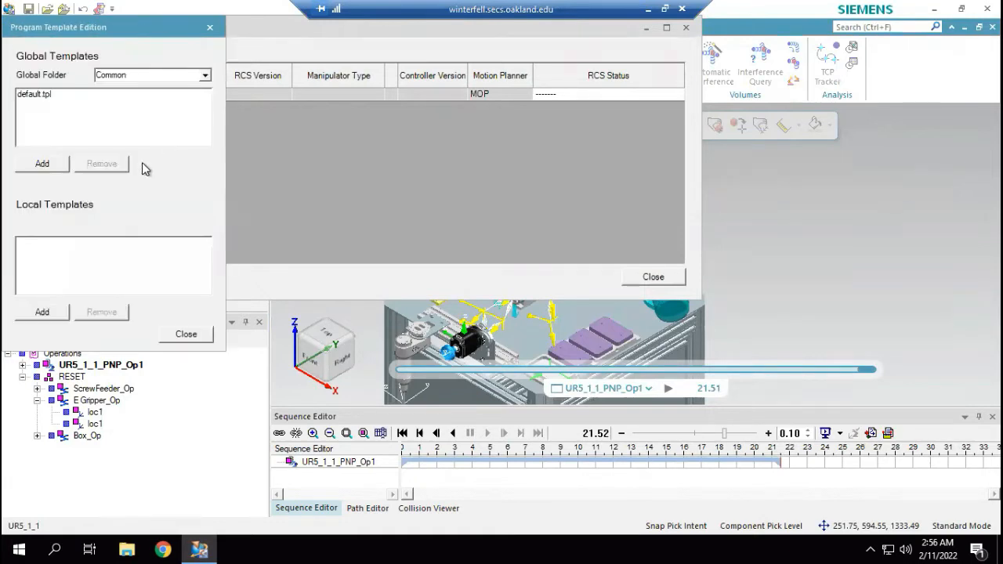
{"action": "left_click", "coordinate": [185, 334]}
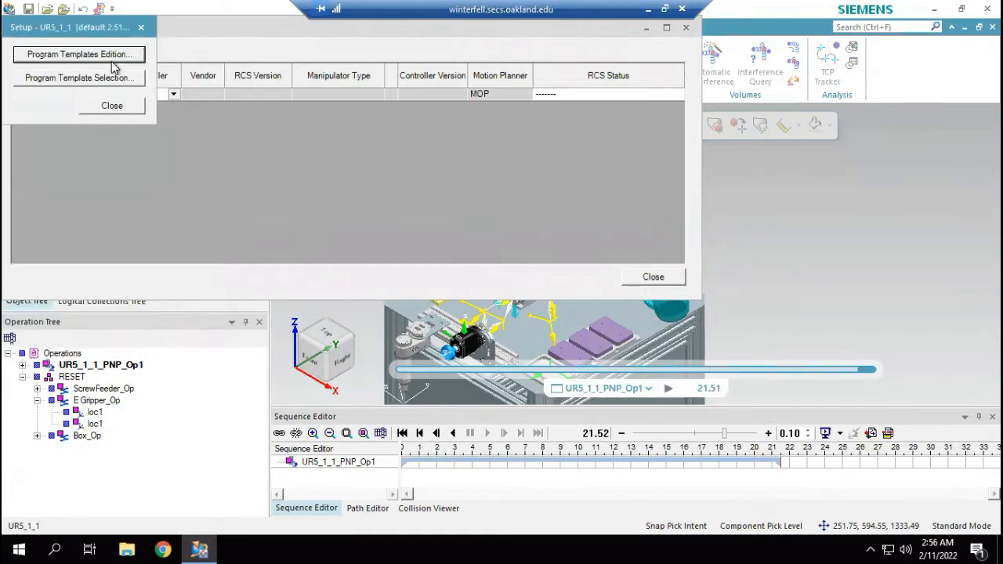
{"action": "left_click", "coordinate": [134, 110]}
Step: Set the UR5_1_1 robot's controller to Universal-URScript with controller version 3.1, and close the controller settings
{"action": "left_click", "coordinate": [174, 94]}
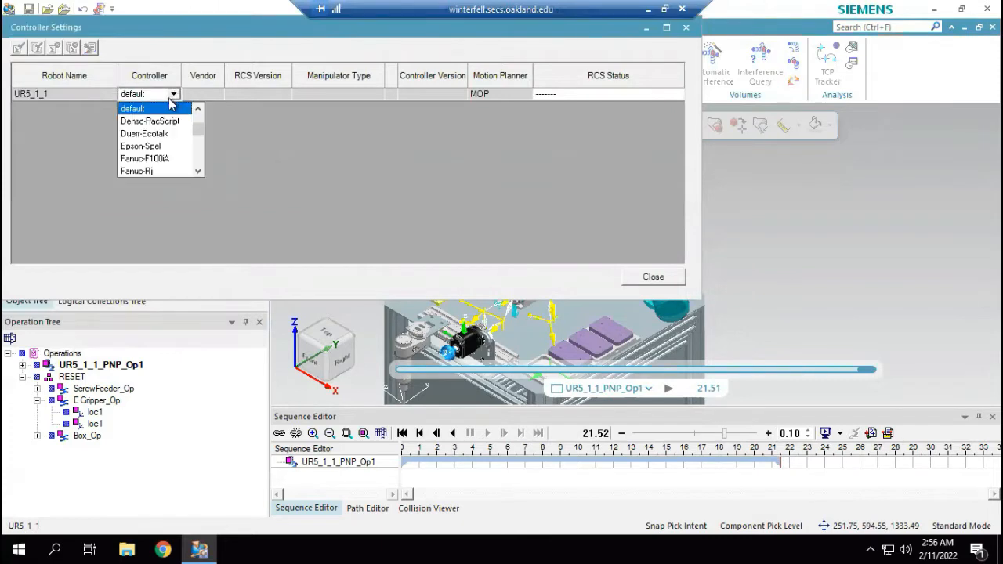
{"action": "scroll", "coordinate": [162, 141], "scroll_direction": "down", "scroll_amount": 4}
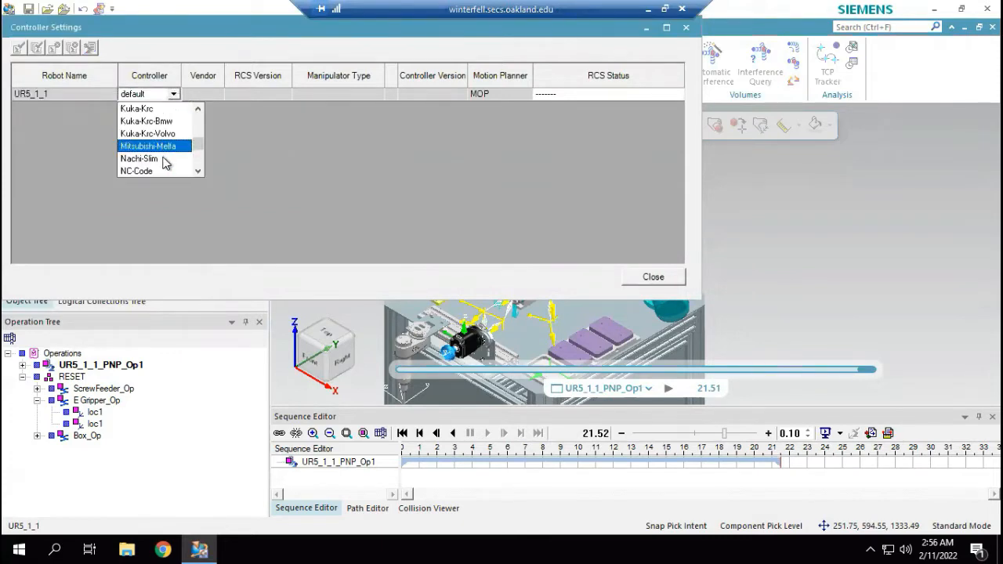
{"action": "scroll", "coordinate": [161, 163], "scroll_direction": "down", "scroll_amount": 1}
{"action": "scroll", "coordinate": [156, 163], "scroll_direction": "down", "scroll_amount": 1}
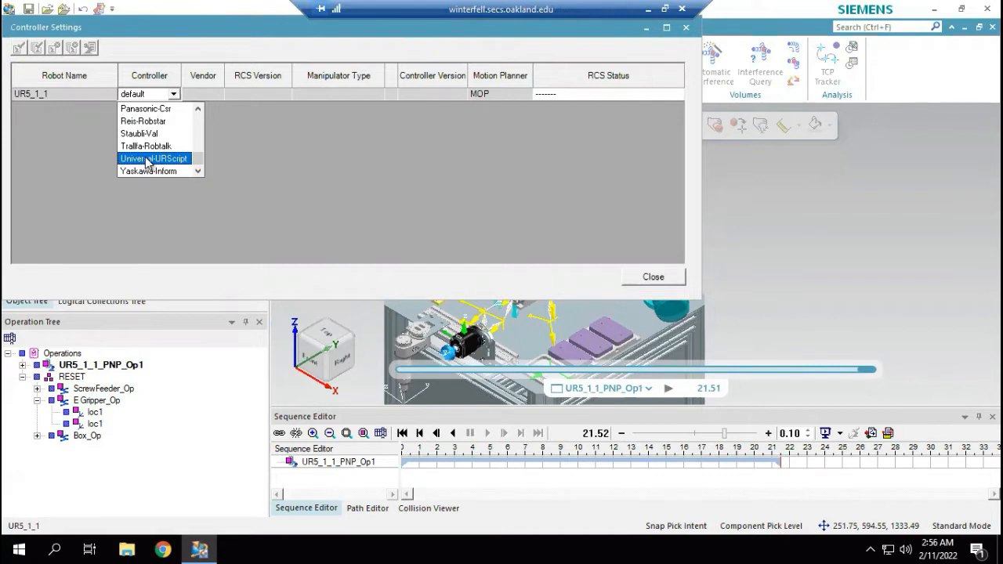
{"action": "left_click", "coordinate": [148, 160]}
{"action": "left_click", "coordinate": [460, 93]}
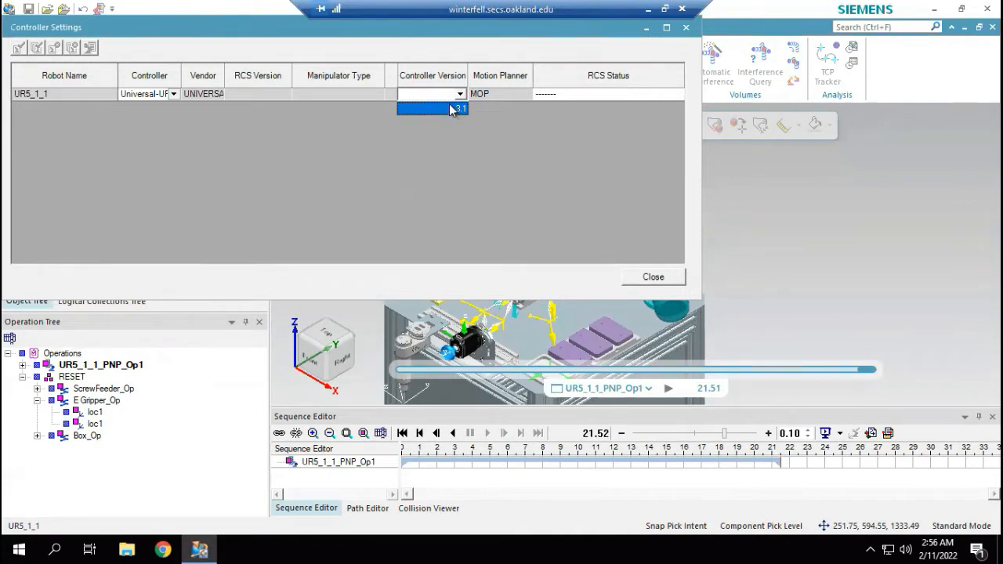
{"action": "left_click", "coordinate": [452, 109]}
{"action": "left_click", "coordinate": [657, 279]}
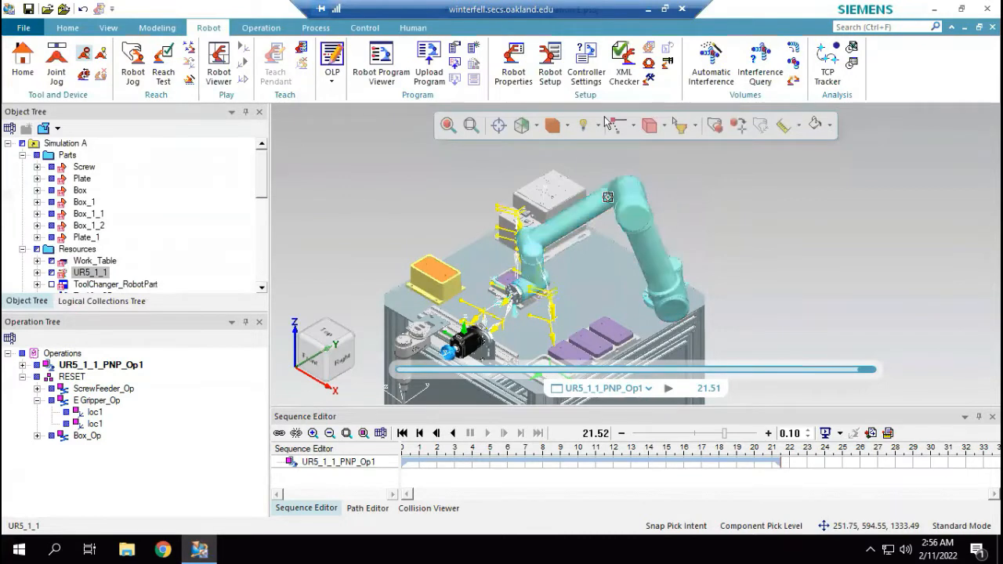
Step: Show the UR5_1_1_PNP_Op1 operation in the Robot Program Viewer and go to the beginning of its generated program
{"action": "left_click", "coordinate": [93, 364]}
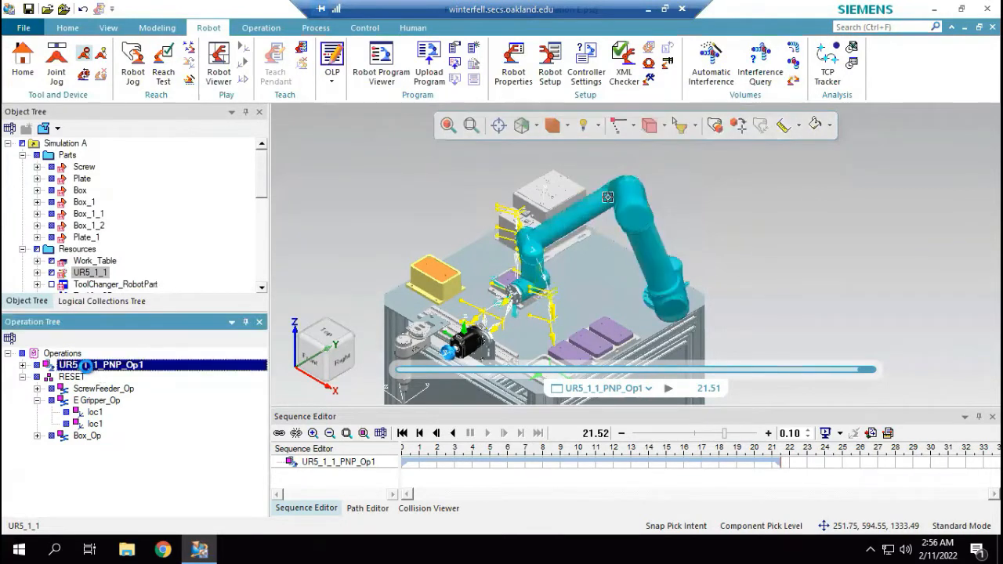
{"action": "right_click", "coordinate": [96, 366]}
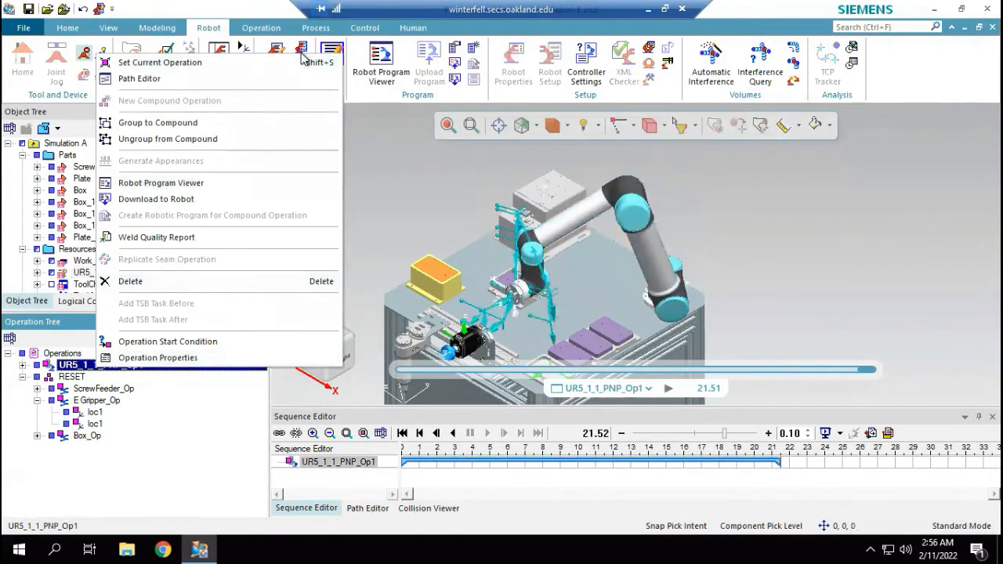
{"action": "left_click", "coordinate": [182, 7]}
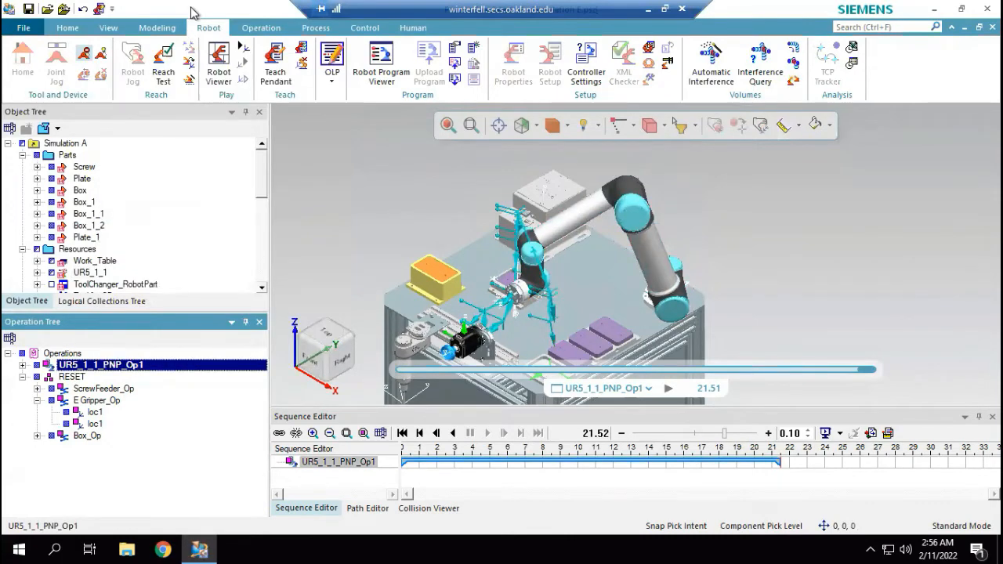
{"action": "left_click", "coordinate": [378, 72]}
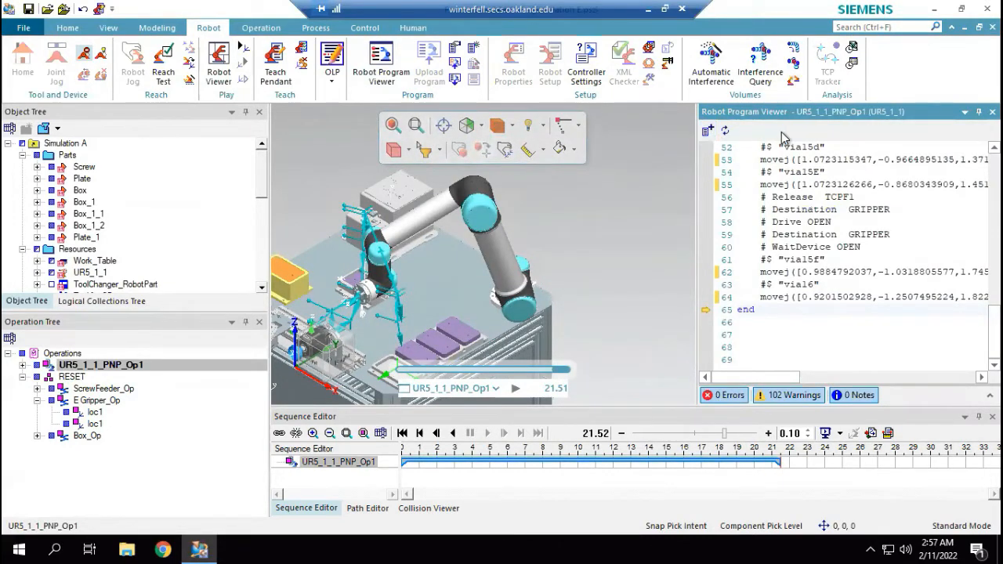
{"action": "scroll", "coordinate": [797, 213], "scroll_direction": "up", "scroll_amount": 17}
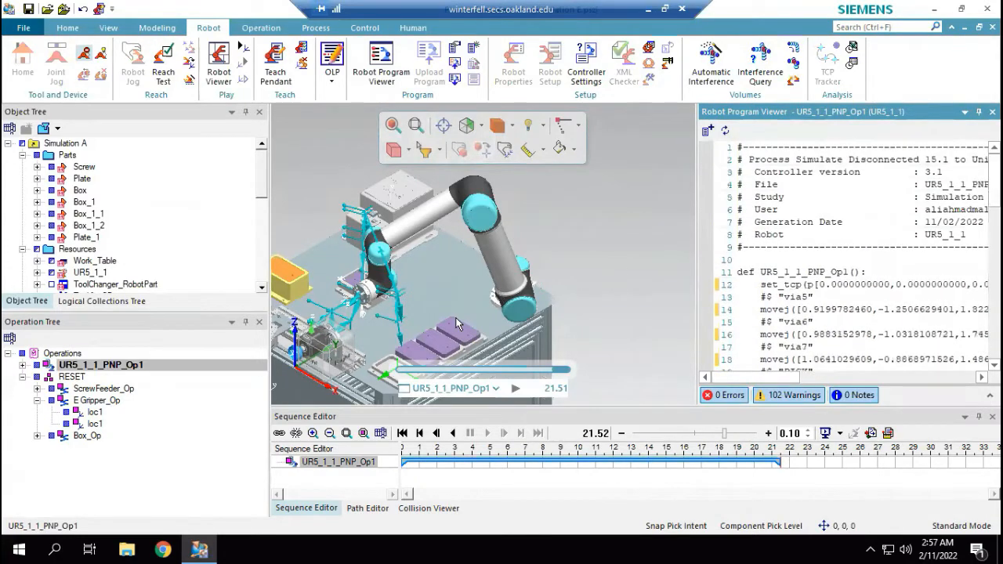
Step: Close the Robot Program Viewer and reopen it for the UR5_1_1_PNP_Op1 operation
{"action": "left_click", "coordinate": [102, 365]}
{"action": "right_click", "coordinate": [102, 368]}
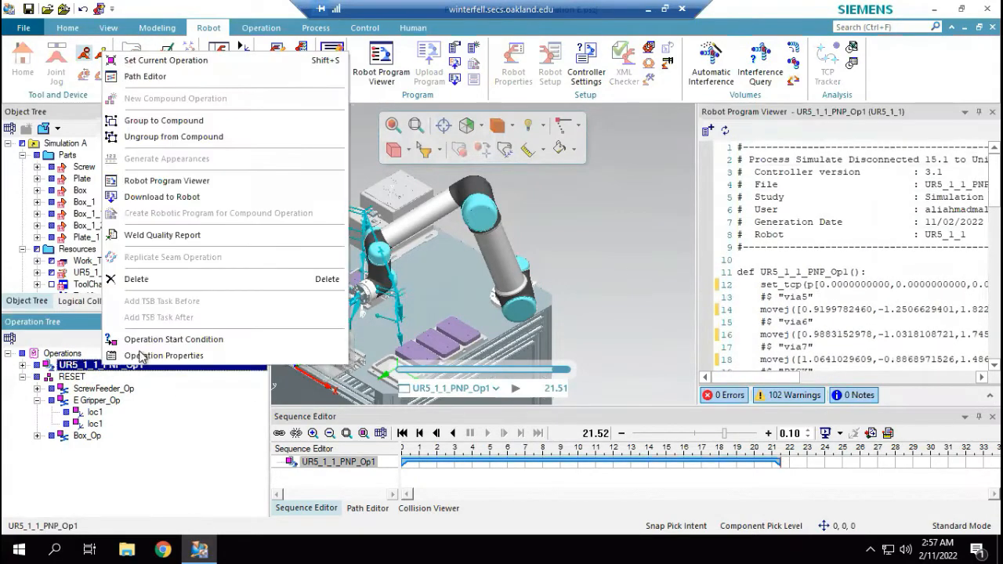
{"action": "left_click", "coordinate": [974, 112]}
{"action": "left_click", "coordinate": [976, 112]}
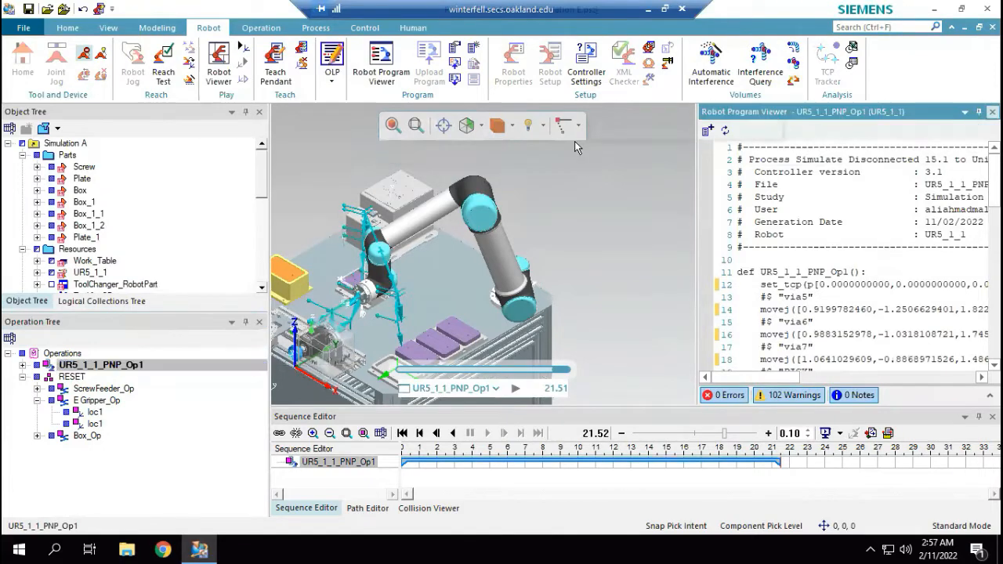
{"action": "left_click", "coordinate": [382, 63]}
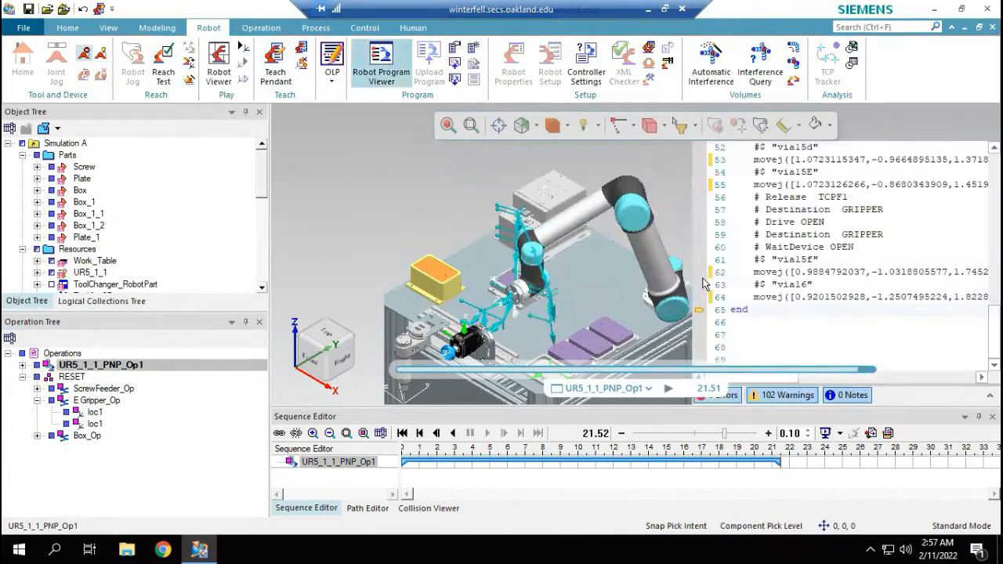
{"action": "scroll", "coordinate": [948, 349], "scroll_direction": "down", "scroll_amount": 1}
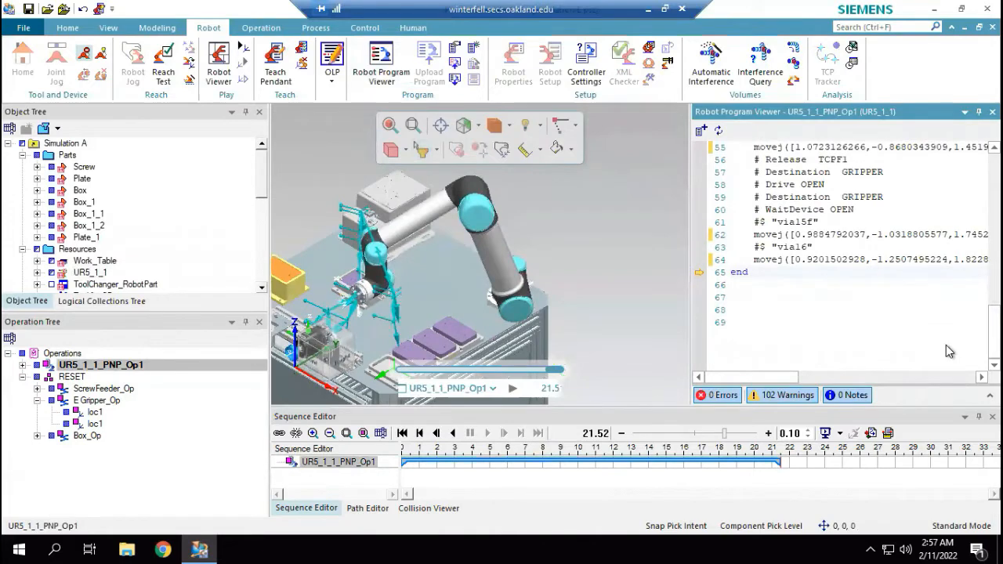
Step: Select the whole program text in the viewer and reload operation UR5_1_1_PNP_Op1
{"action": "left_click", "coordinate": [888, 287]}
{"action": "key", "text": "ctrl+a"}
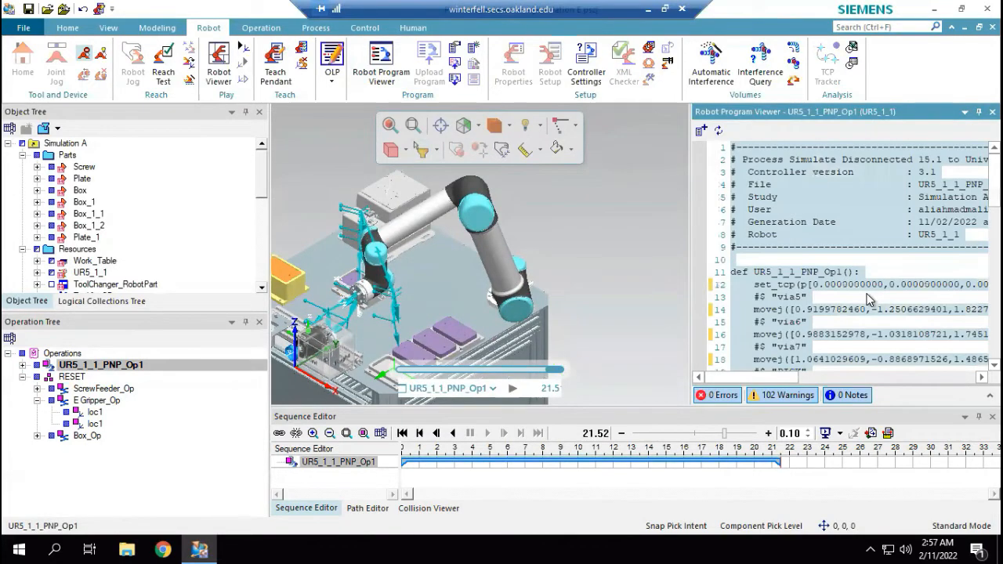
{"action": "right_click", "coordinate": [798, 182]}
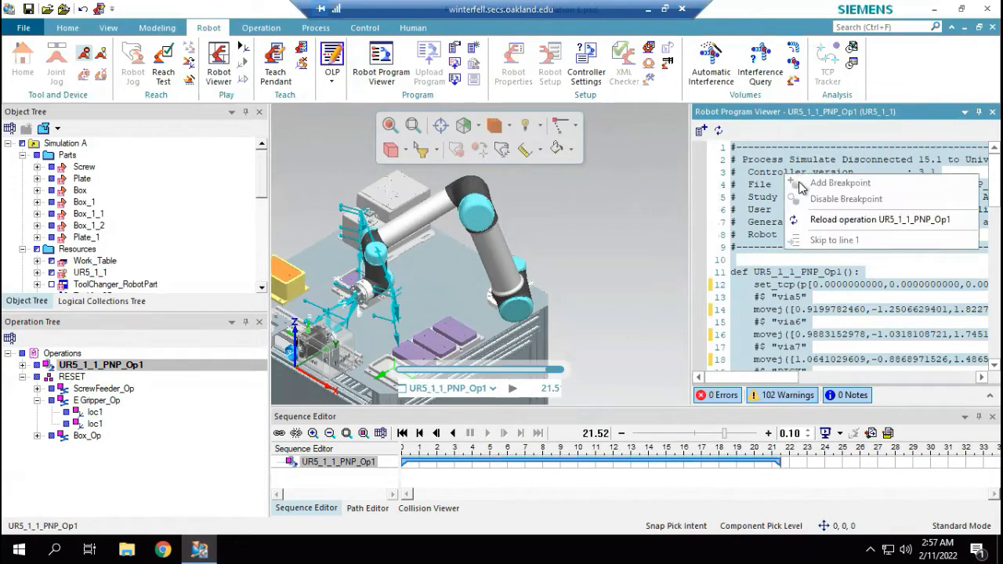
{"action": "left_click", "coordinate": [826, 219]}
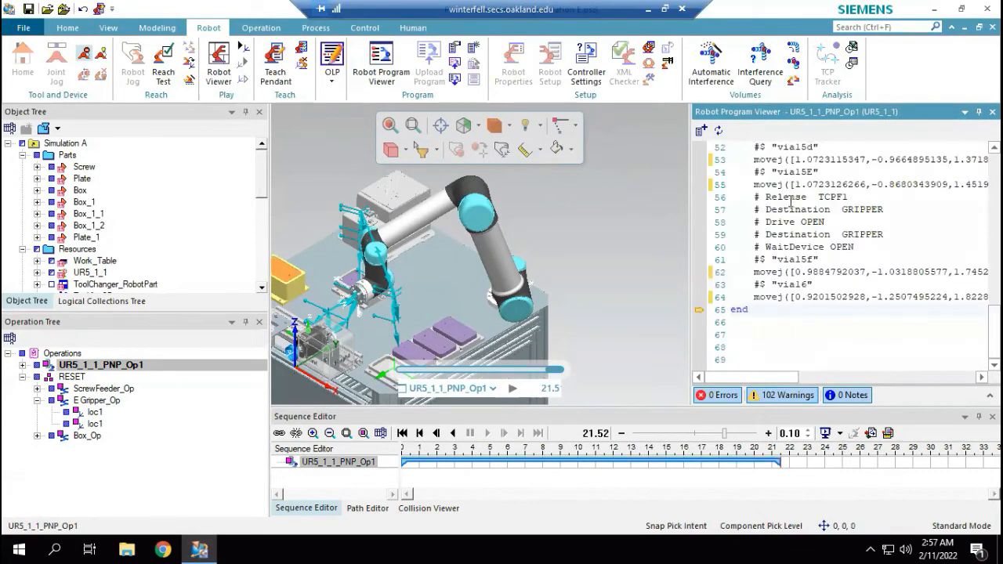
Step: Examine the generated URScript program's header, movej commands for the via locations, pick and place points, and gripper comments
{"action": "scroll", "coordinate": [786, 223], "scroll_direction": "up", "scroll_amount": 3}
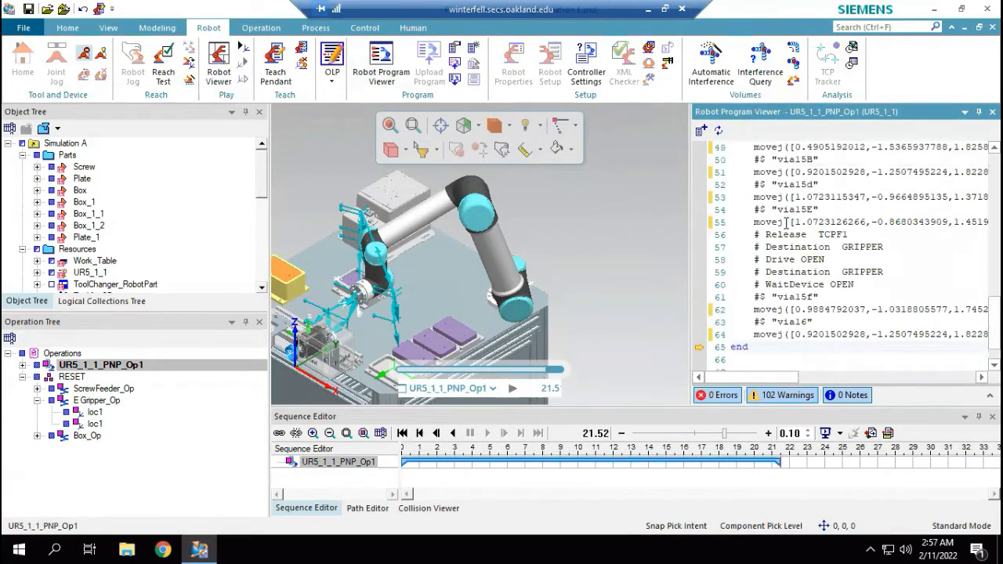
{"action": "scroll", "coordinate": [785, 222], "scroll_direction": "up", "scroll_amount": 2}
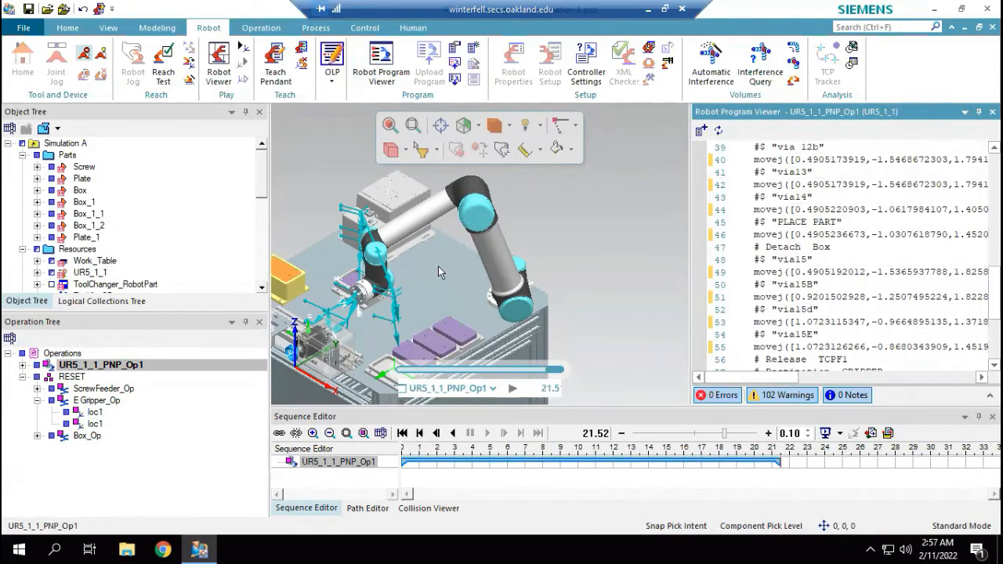
{"action": "left_click", "coordinate": [83, 366]}
{"action": "right_click", "coordinate": [83, 366]}
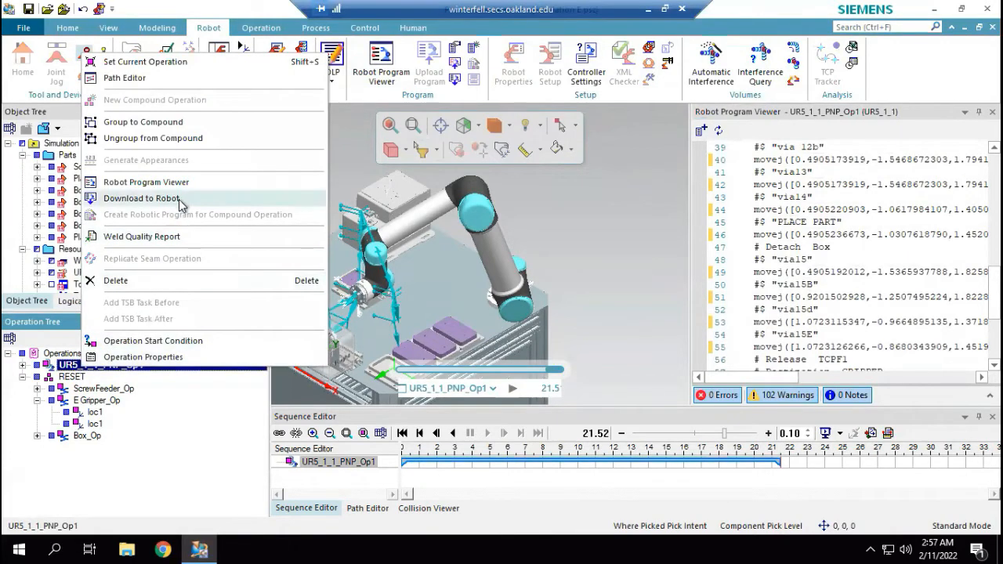
{"action": "left_click", "coordinate": [792, 116]}
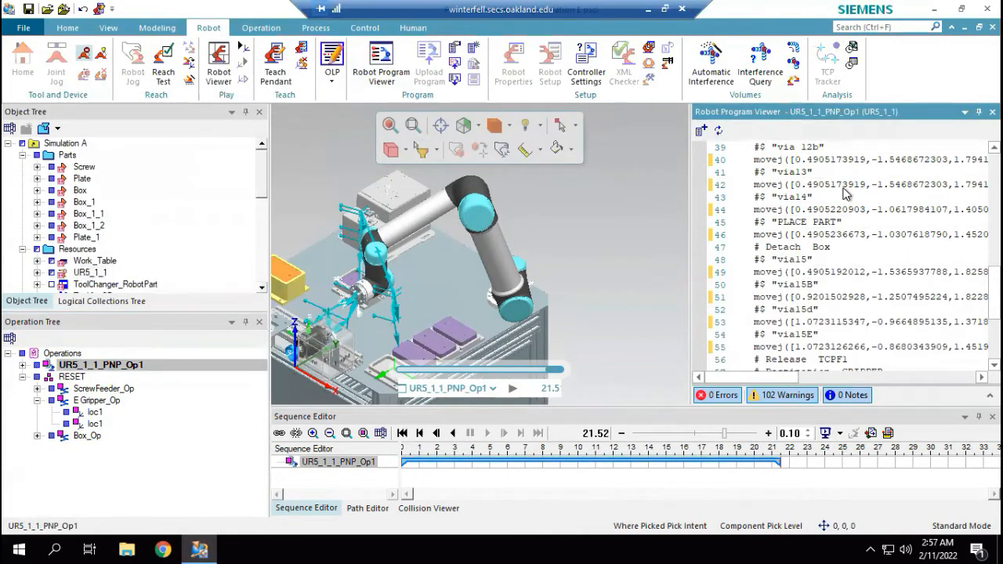
{"action": "scroll", "coordinate": [805, 235], "scroll_direction": "up", "scroll_amount": 3}
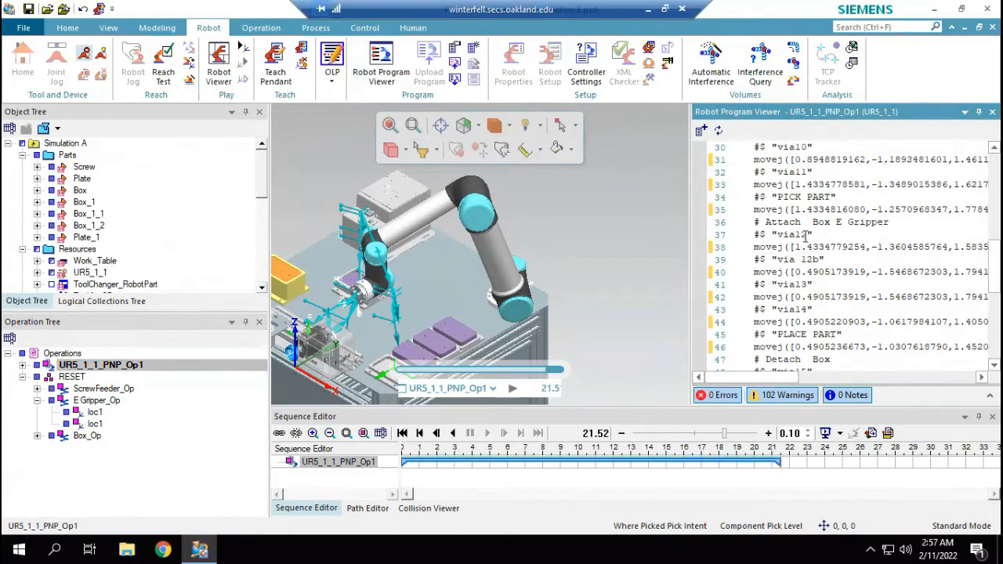
{"action": "scroll", "coordinate": [804, 235], "scroll_direction": "up", "scroll_amount": 9}
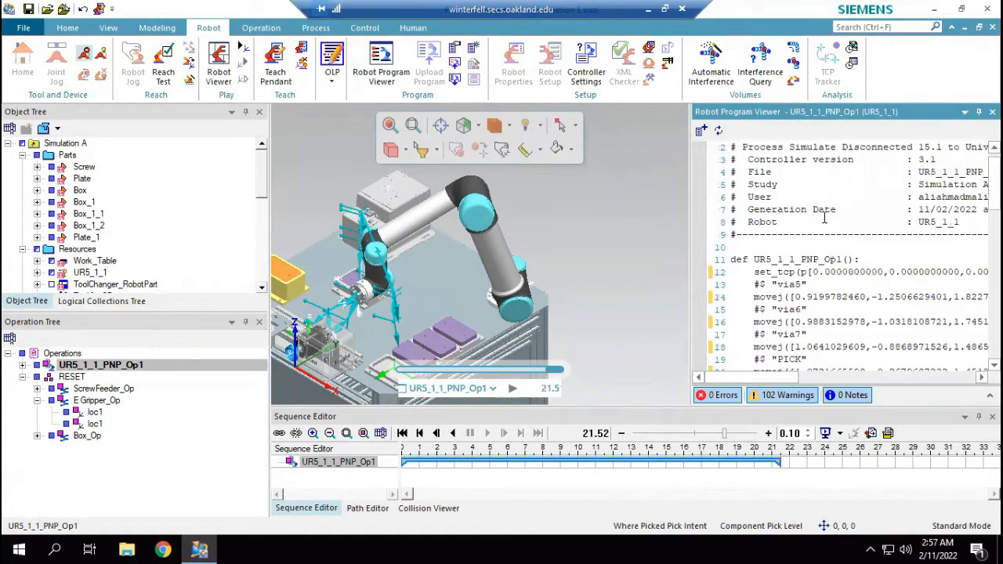
{"action": "scroll", "coordinate": [825, 218], "scroll_direction": "down", "scroll_amount": 2}
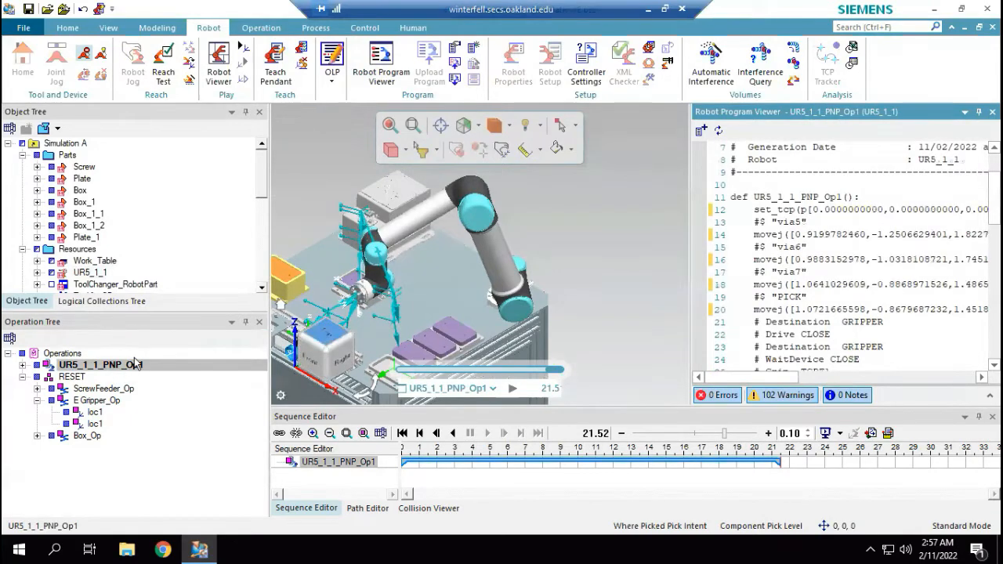
{"action": "scroll", "coordinate": [815, 309], "scroll_direction": "down", "scroll_amount": 2}
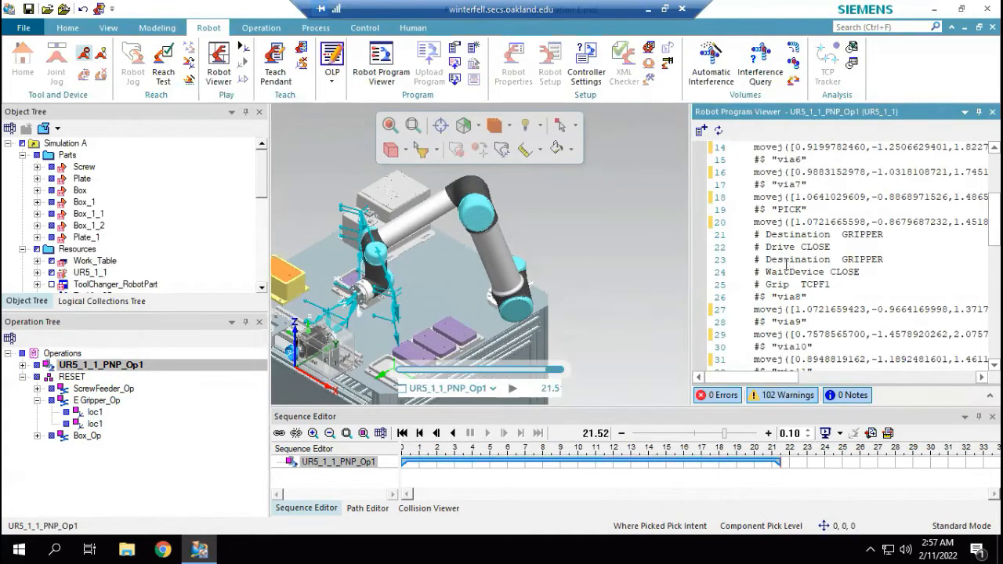
Step: Use Download to Robot on UR5_1_1_PNP_Op1 to view the .script file's save options, and cancel without saving
{"action": "right_click", "coordinate": [85, 366]}
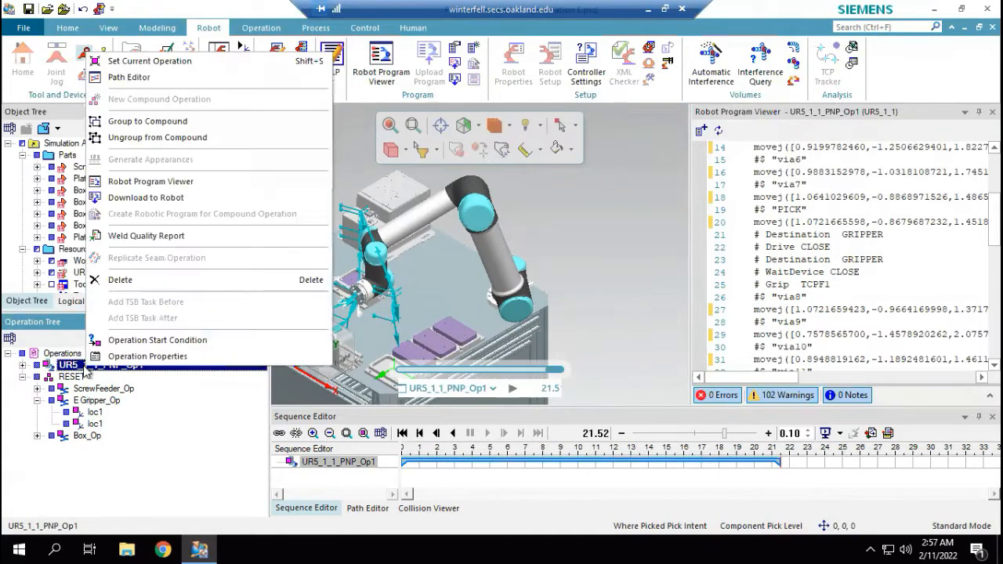
{"action": "left_click", "coordinate": [214, 192]}
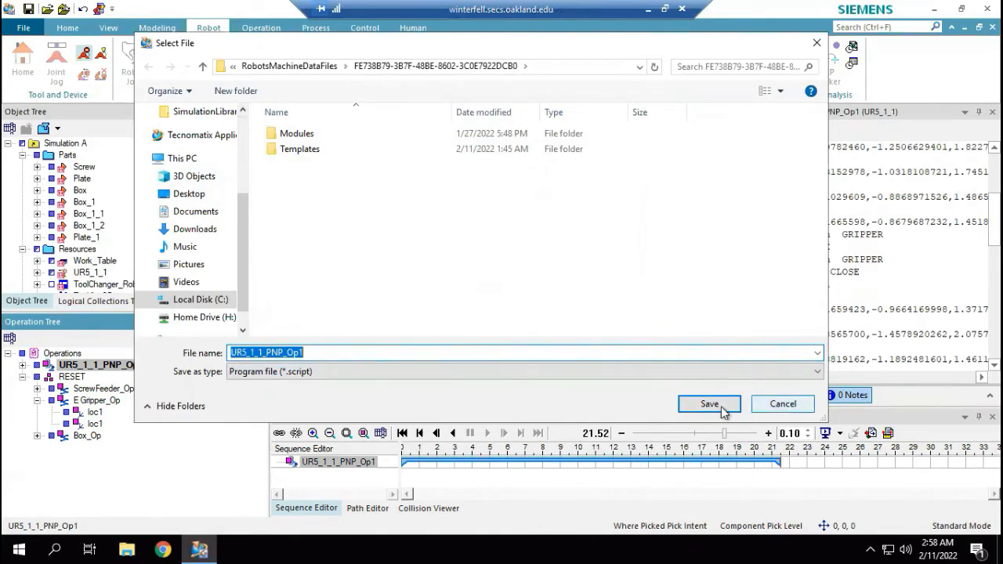
{"action": "left_click", "coordinate": [786, 408]}
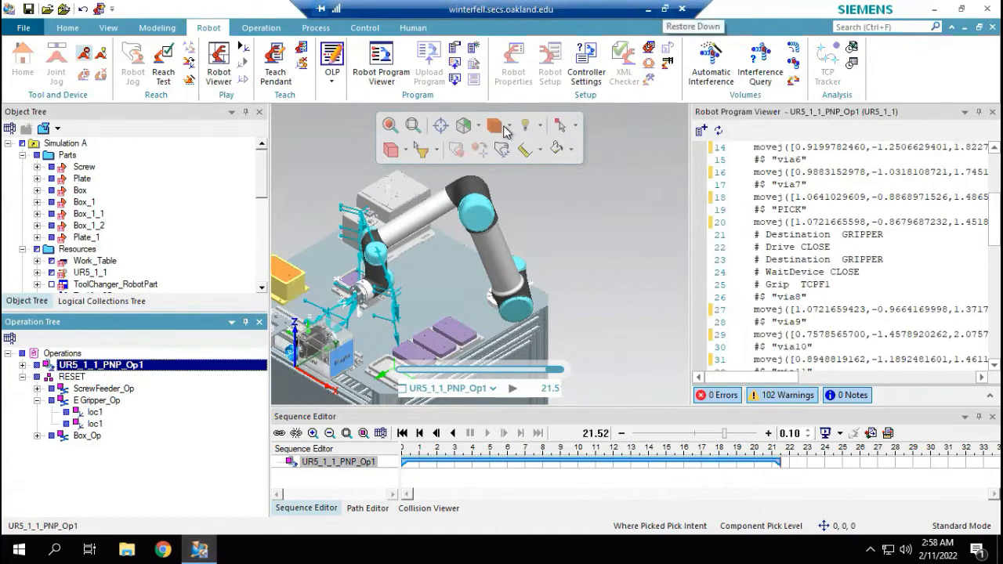
Step: Switch from the remote desktop to the URSim virtual machine in VMware Workstation Player and bring up the Universal Robots programming environment
{"action": "left_click", "coordinate": [666, 9]}
{"action": "left_click", "coordinate": [794, 12]}
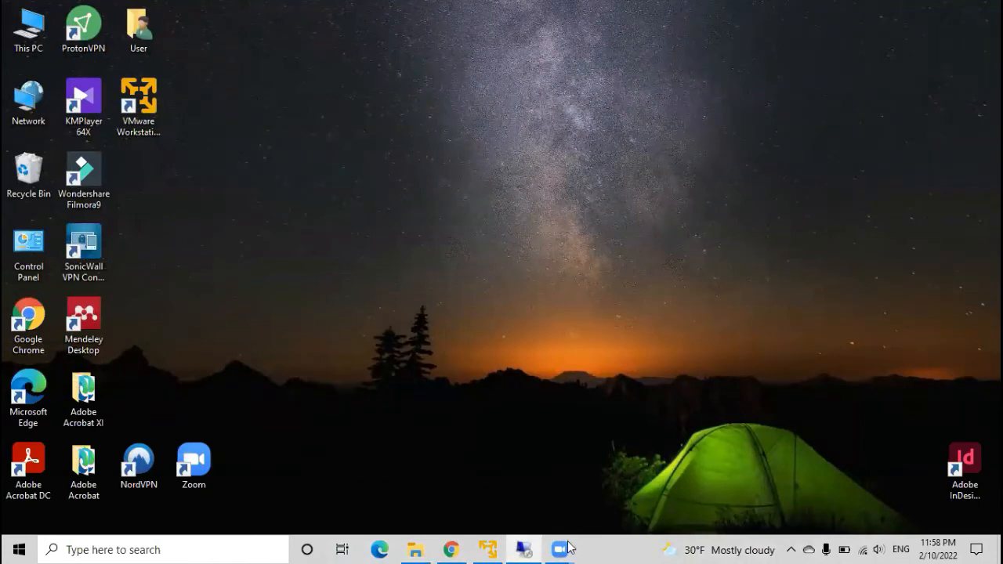
{"action": "left_click", "coordinate": [488, 550]}
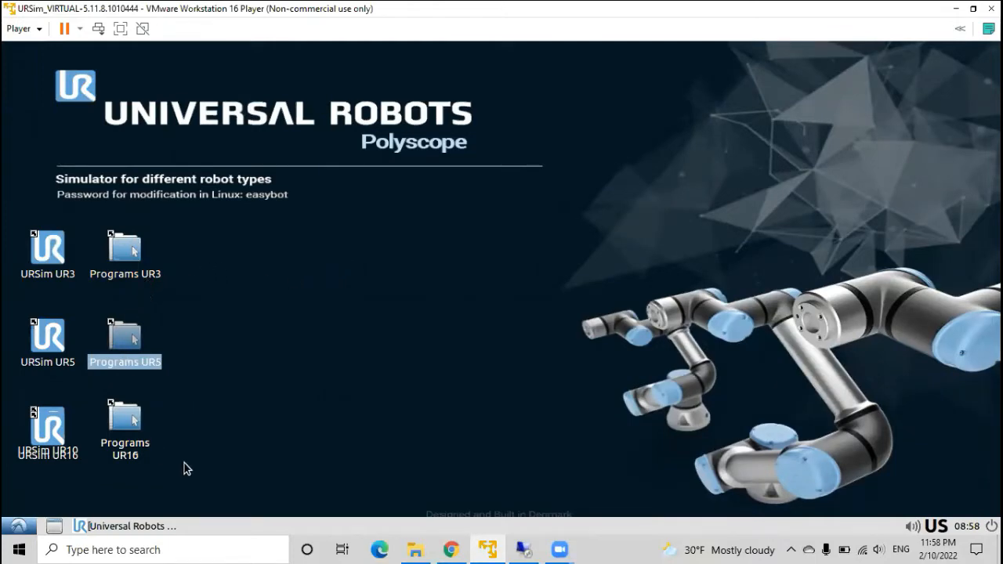
{"action": "left_click", "coordinate": [153, 527]}
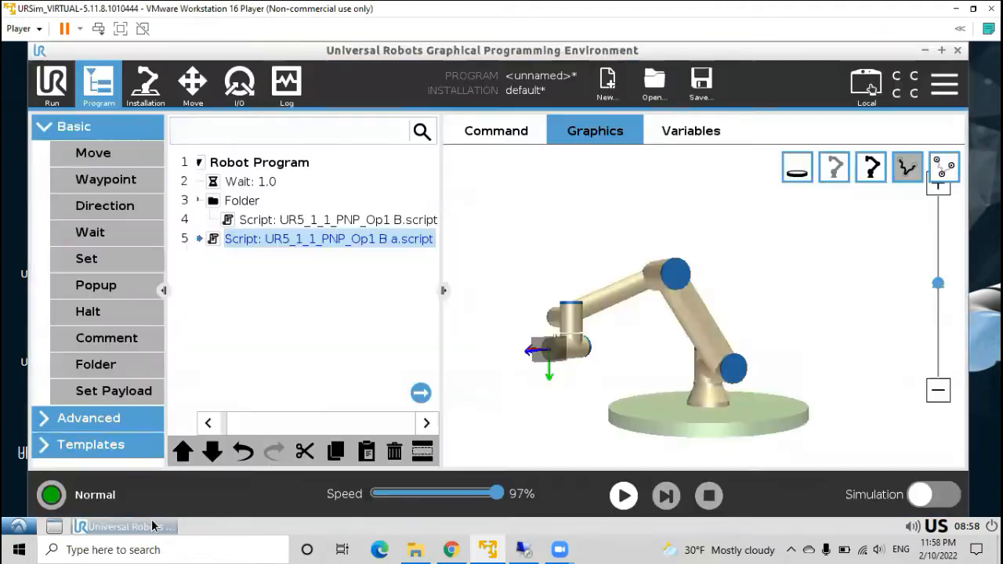
Step: Empty the robot program by removing the Wait node, the UR5_1_1_PNP_Op1 B a.script node and the folder containing UR5_1_1_PNP_Op1 B.script
{"action": "left_click", "coordinate": [255, 183]}
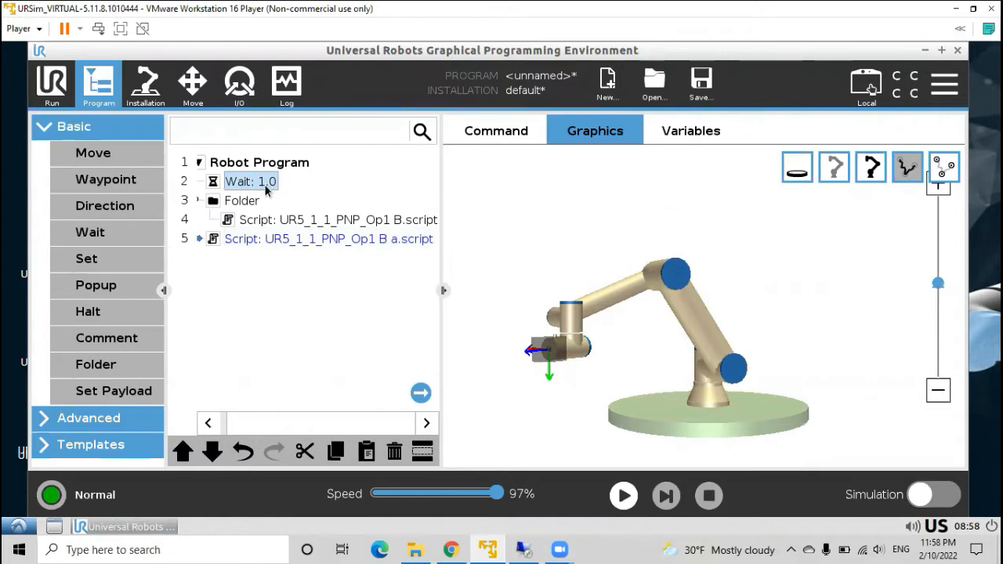
{"action": "left_click", "coordinate": [305, 452]}
{"action": "left_click", "coordinate": [305, 452]}
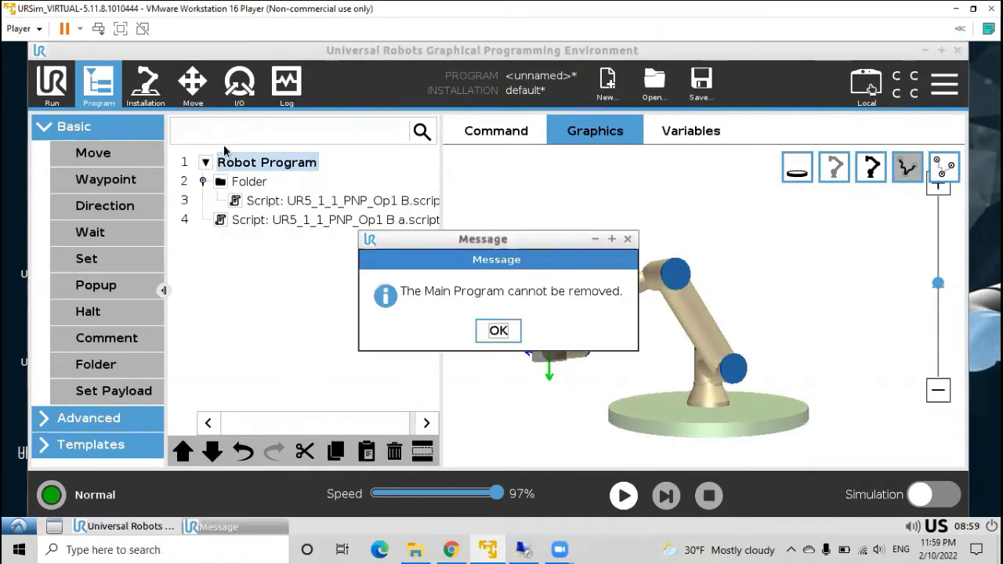
{"action": "left_click", "coordinate": [497, 329]}
{"action": "left_click", "coordinate": [283, 218]}
{"action": "left_click", "coordinate": [305, 452]}
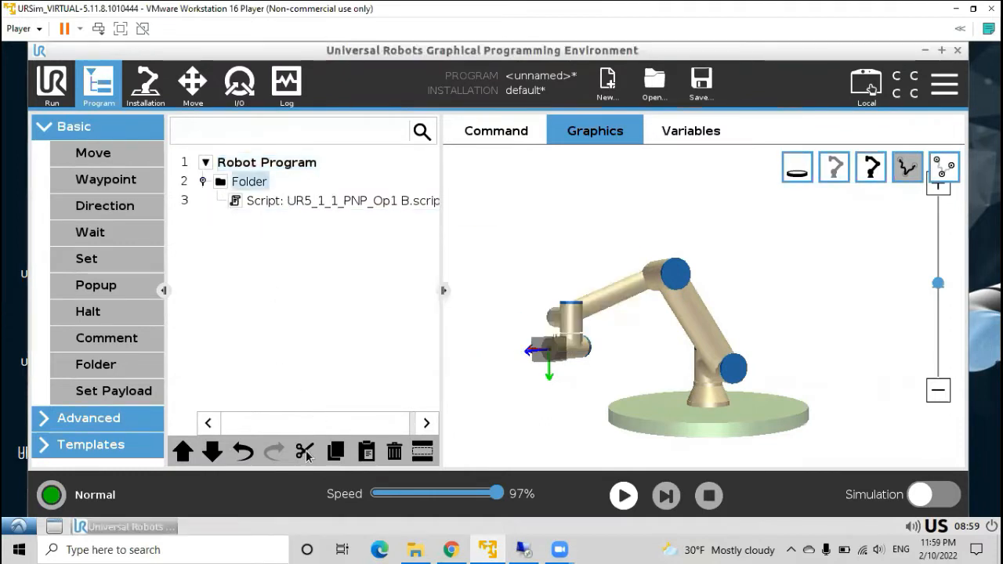
{"action": "left_click", "coordinate": [305, 452]}
{"action": "left_click", "coordinate": [259, 182]}
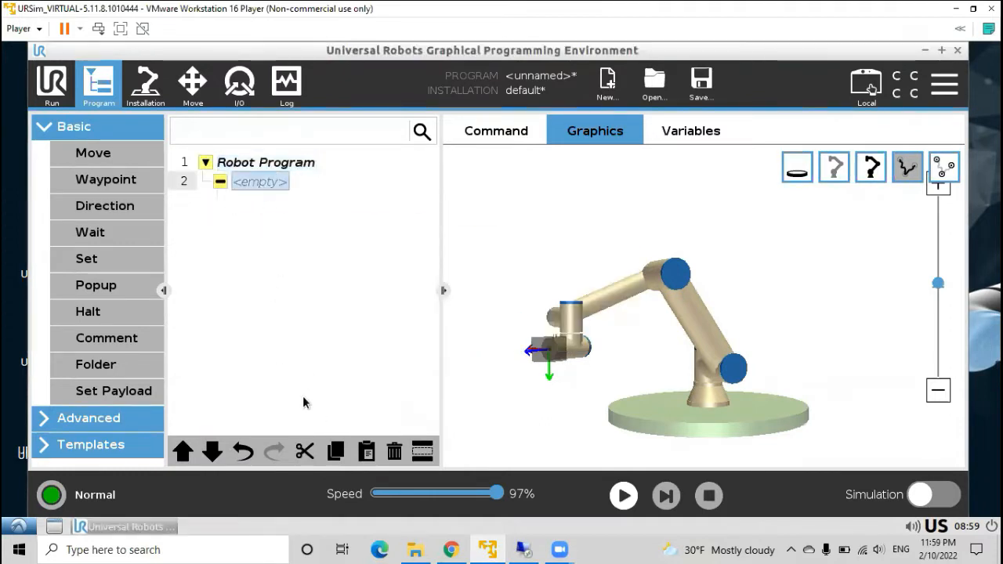
Step: Power off the simulated robot from its Initialize settings and exit them
{"action": "left_click", "coordinate": [305, 452]}
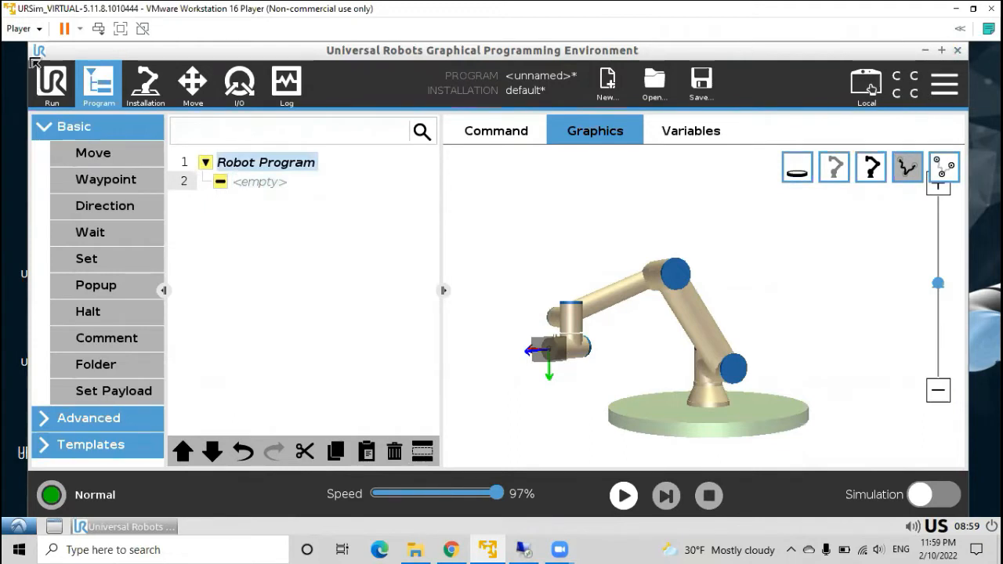
{"action": "left_click", "coordinate": [64, 85]}
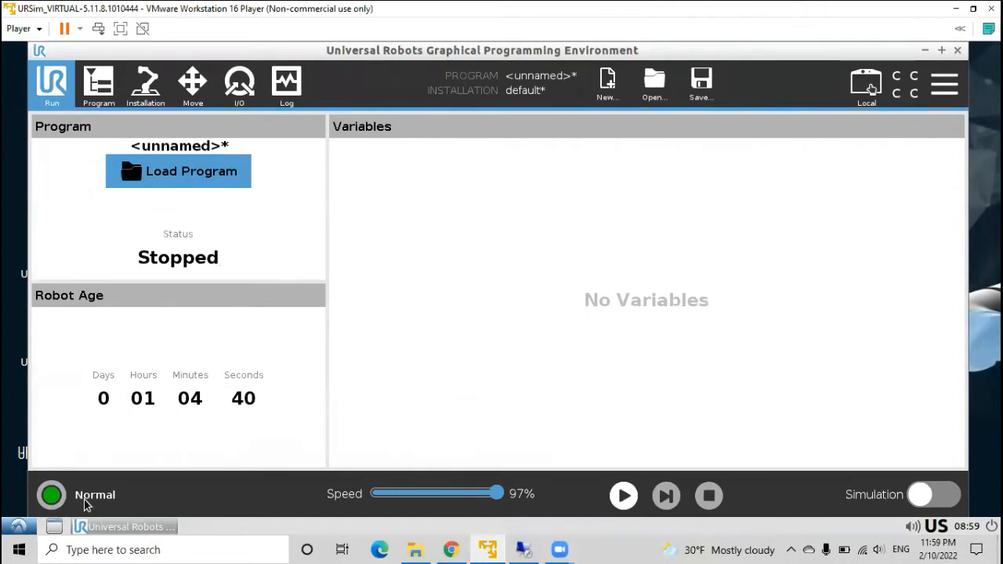
{"action": "left_click", "coordinate": [51, 495]}
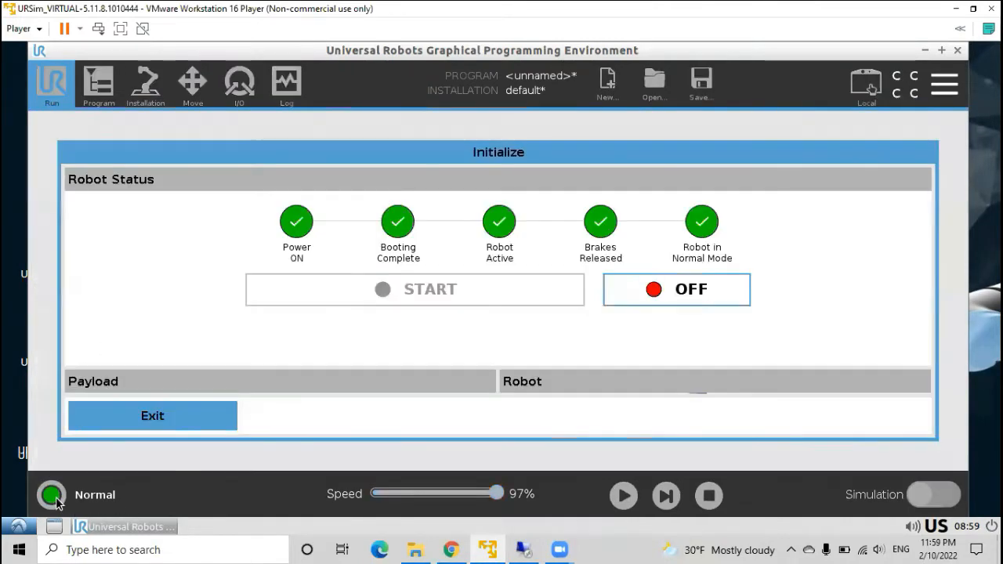
{"action": "left_click", "coordinate": [654, 290]}
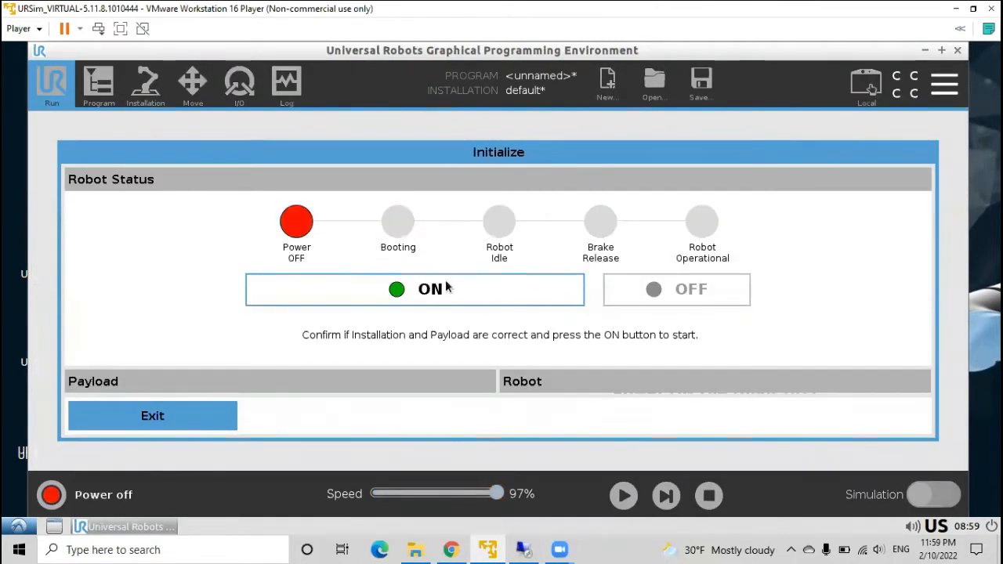
{"action": "left_click", "coordinate": [182, 413]}
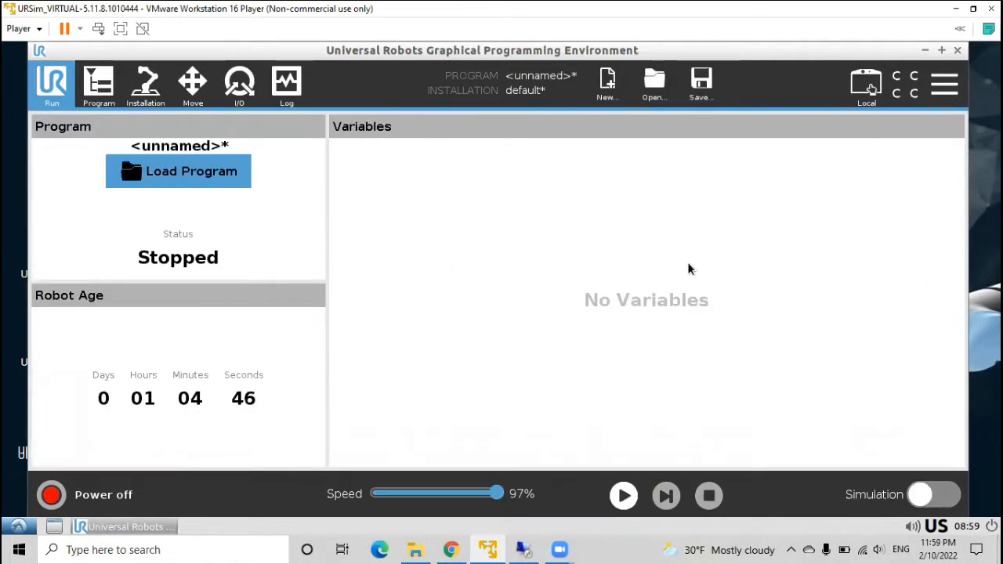
Step: Power the simulated robot back on, start it to release the brakes, and exit the initialization
{"action": "left_click", "coordinate": [103, 497]}
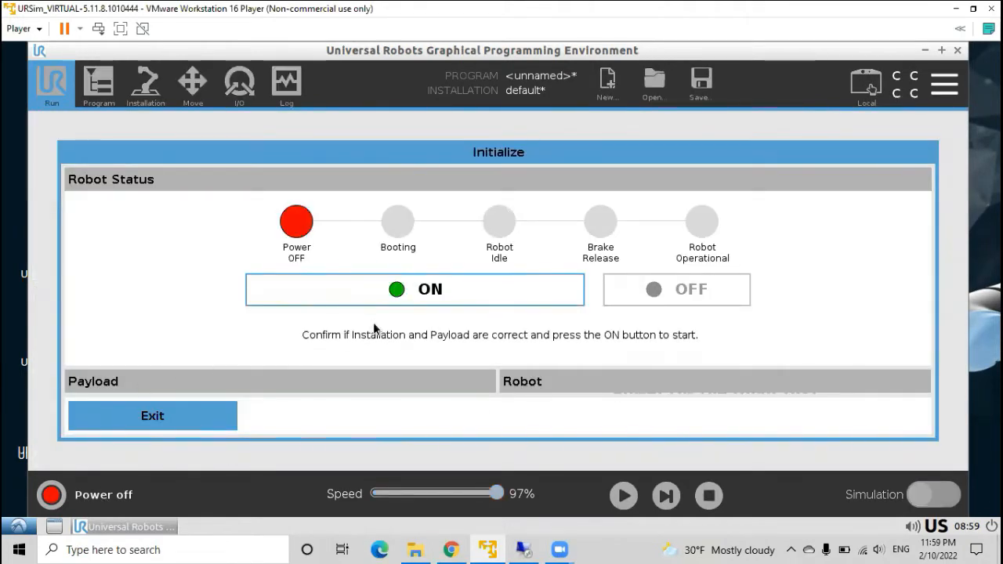
{"action": "left_click", "coordinate": [441, 283]}
{"action": "left_click", "coordinate": [431, 301]}
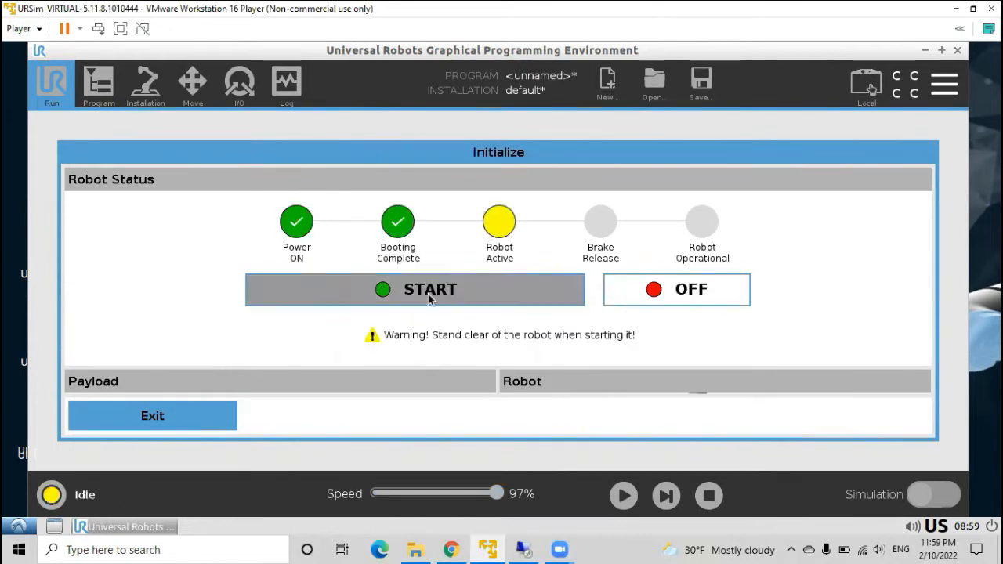
{"action": "left_click", "coordinate": [133, 423]}
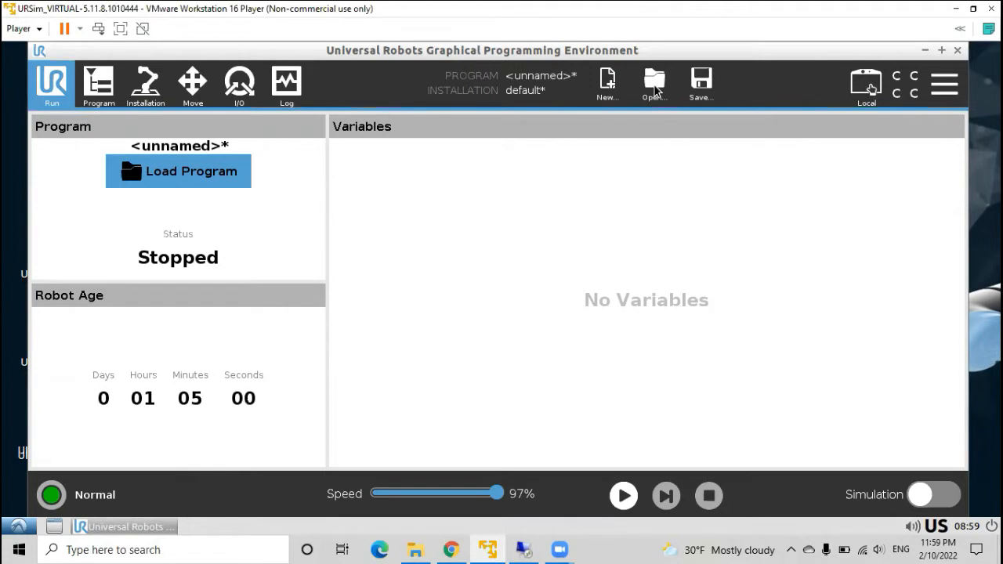
Step: Add a folder to the empty robot program and insert a Script node inside it
{"action": "left_click", "coordinate": [98, 83]}
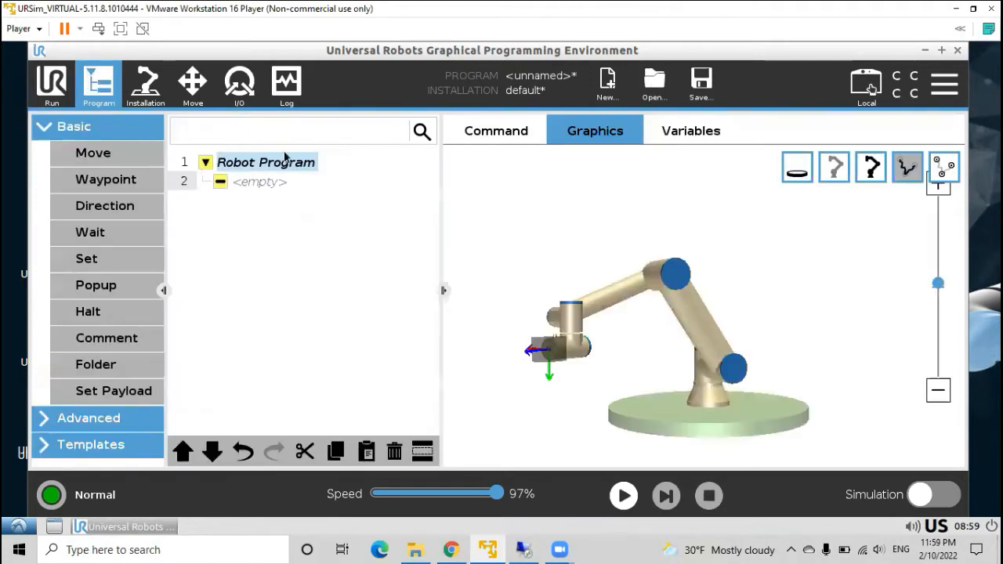
{"action": "left_click", "coordinate": [263, 182]}
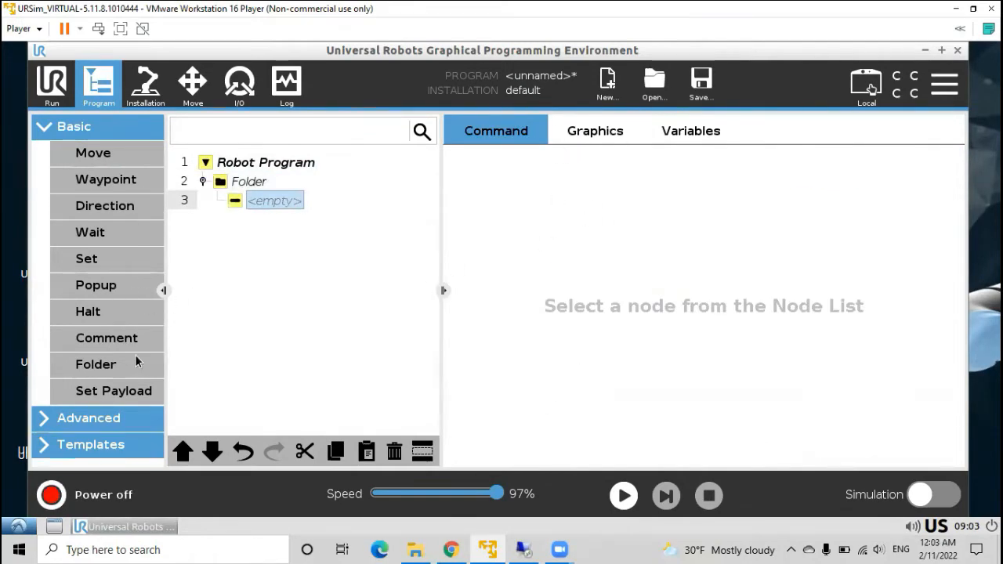
{"action": "left_click", "coordinate": [145, 418]}
{"action": "left_click", "coordinate": [140, 294]}
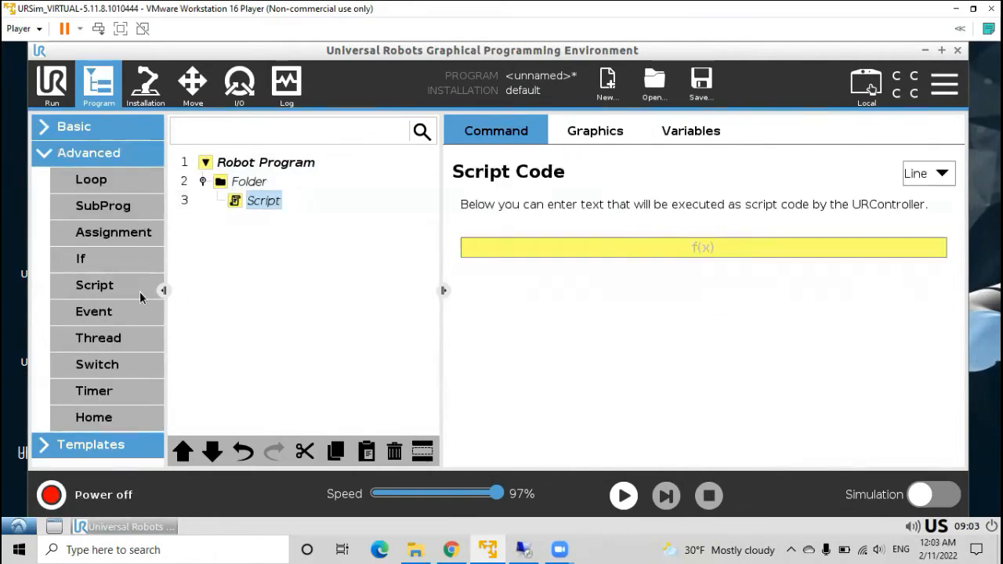
Step: Leave the Script node's line expression empty and switch its script code source from Line to File
{"action": "left_click", "coordinate": [612, 258]}
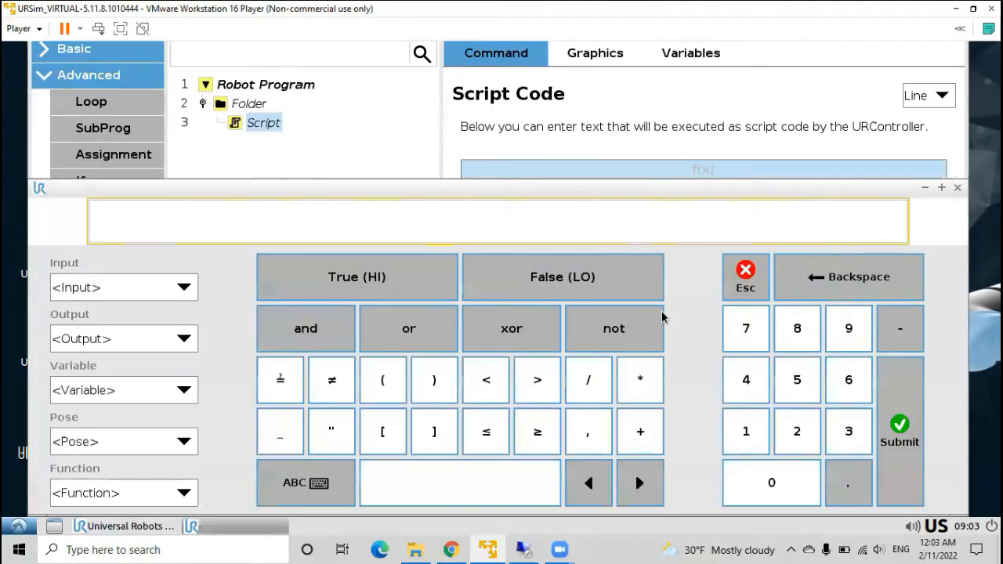
{"action": "left_click", "coordinate": [897, 459]}
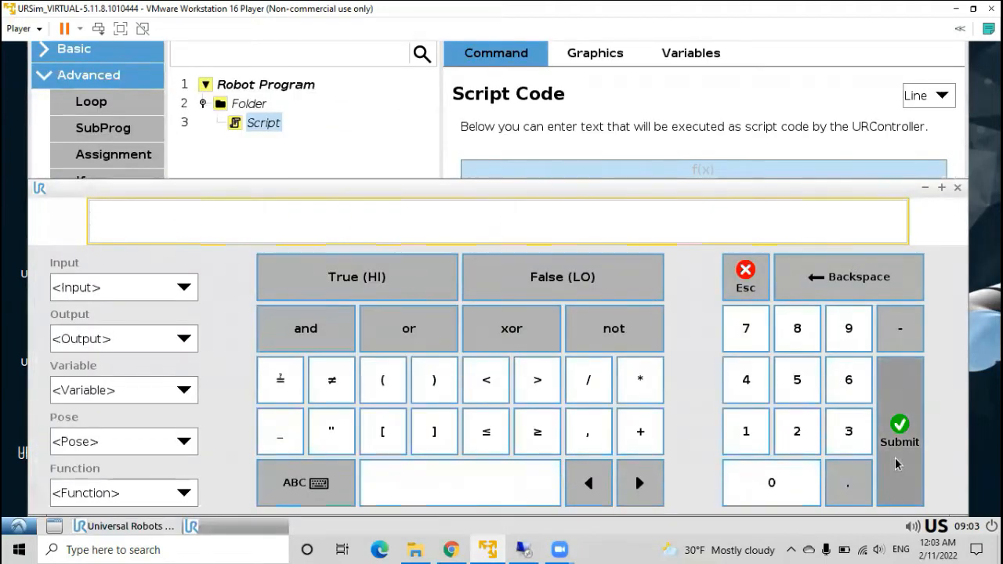
{"action": "left_click", "coordinate": [923, 176]}
{"action": "left_click", "coordinate": [915, 217]}
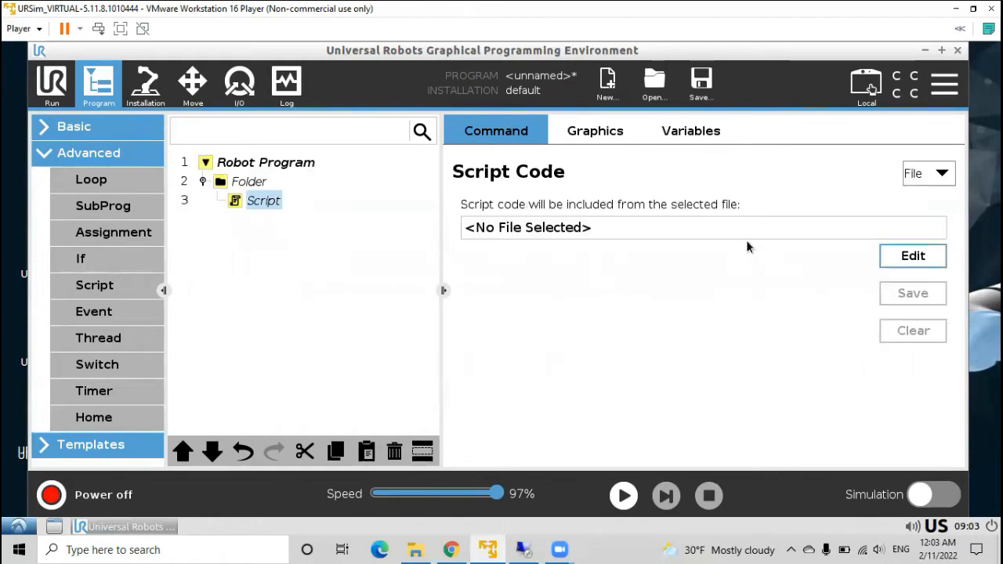
Step: Load UR5_1_1_PNP_Op1 B.script from new folder into the Script node and exit the file editor without saving changes
{"action": "left_click", "coordinate": [913, 257]}
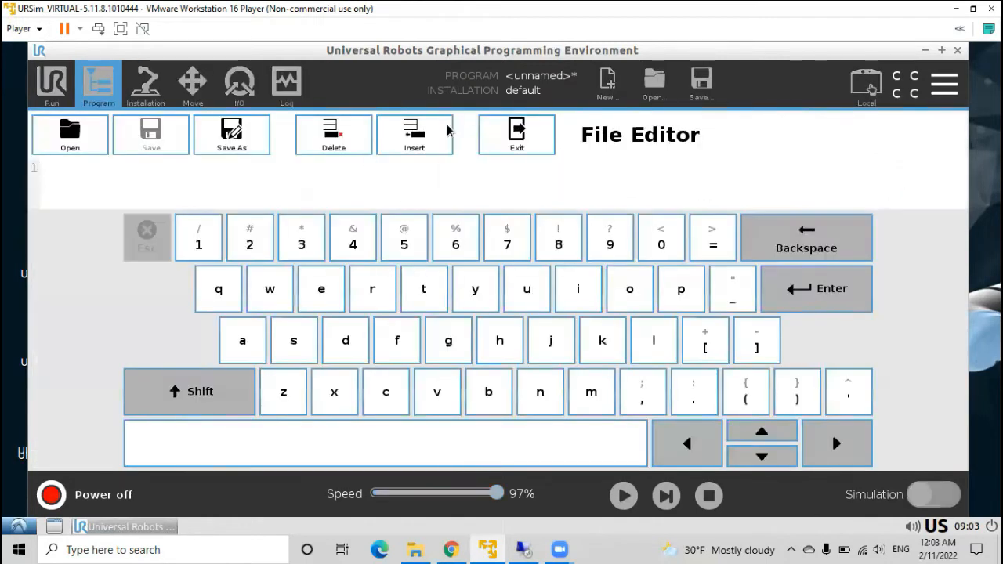
{"action": "left_click", "coordinate": [76, 146]}
{"action": "left_click", "coordinate": [91, 247]}
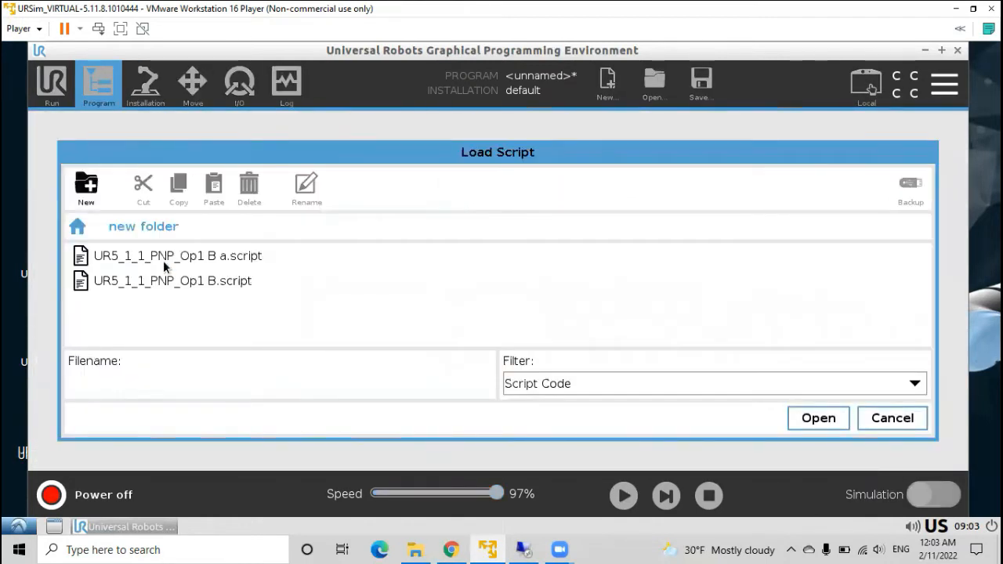
{"action": "left_click", "coordinate": [175, 282]}
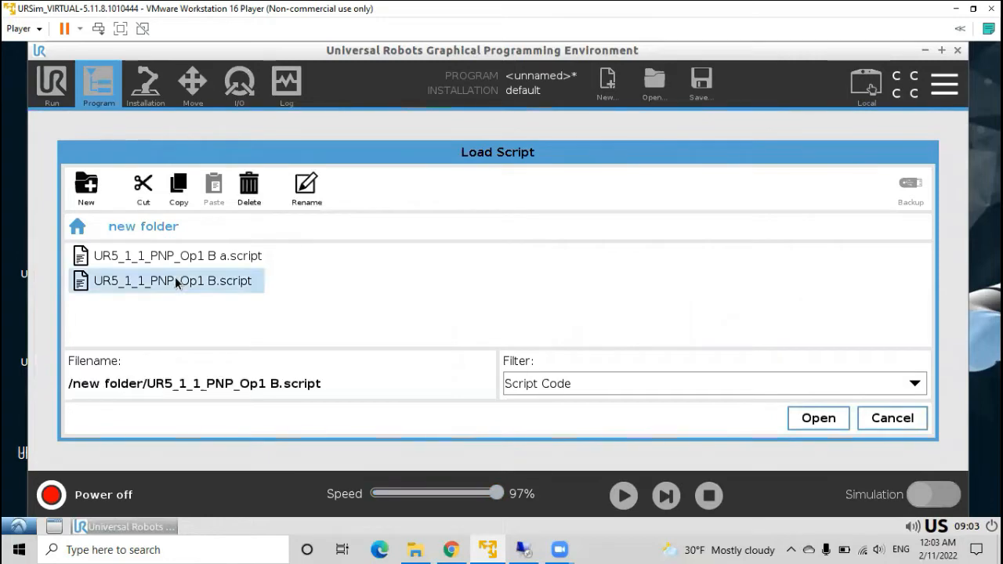
{"action": "left_click", "coordinate": [818, 421]}
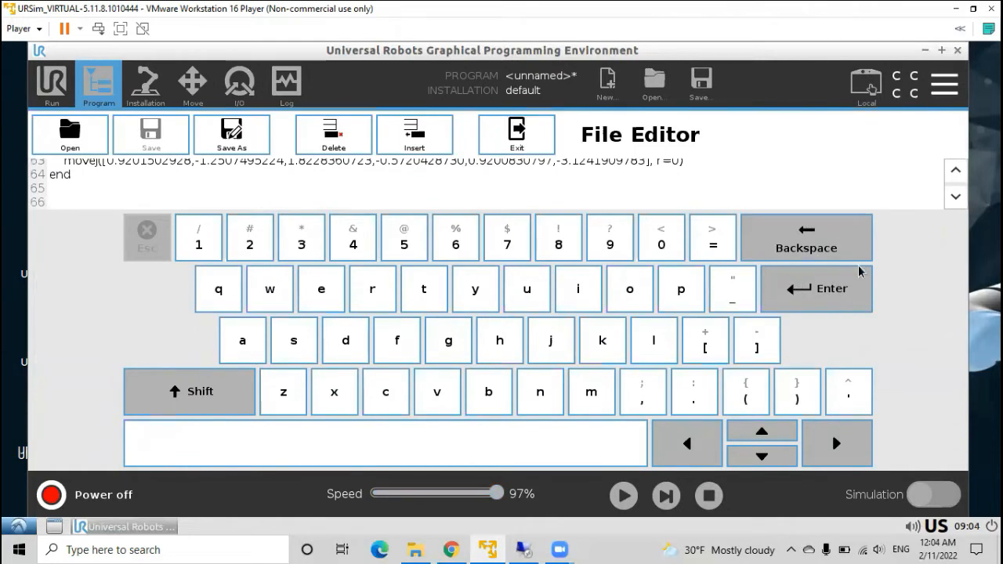
{"action": "left_click", "coordinate": [837, 299]}
{"action": "left_click", "coordinate": [481, 144]}
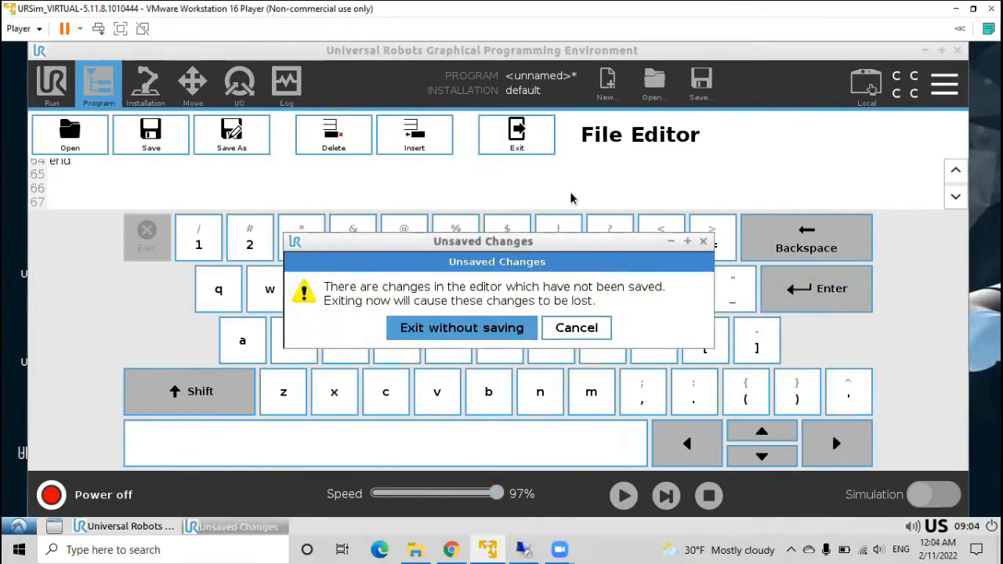
{"action": "left_click", "coordinate": [470, 328]}
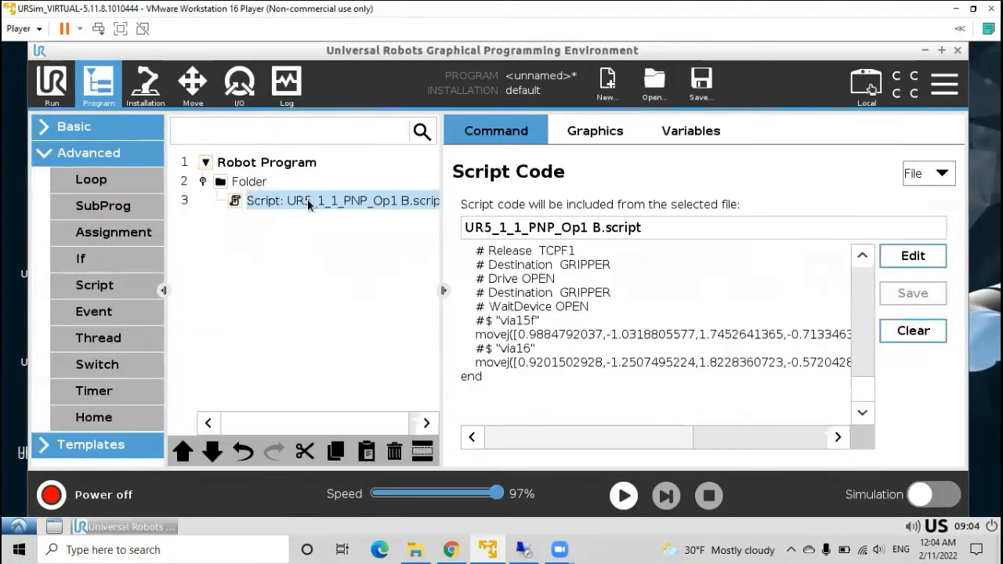
Step: Dismiss the play options, then power on and start the robot so it is ready to run the script
{"action": "left_click", "coordinate": [624, 496]}
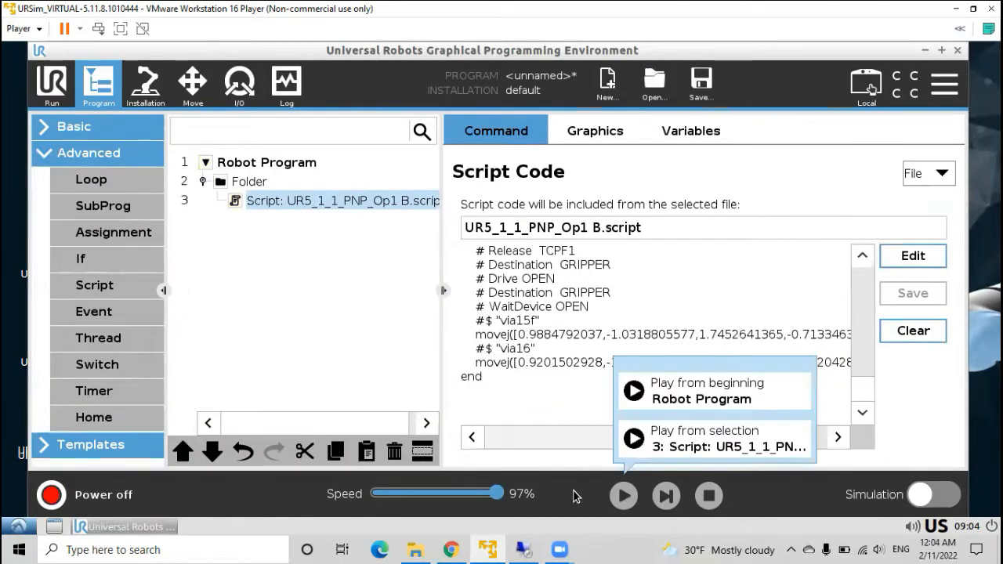
{"action": "left_click", "coordinate": [685, 470]}
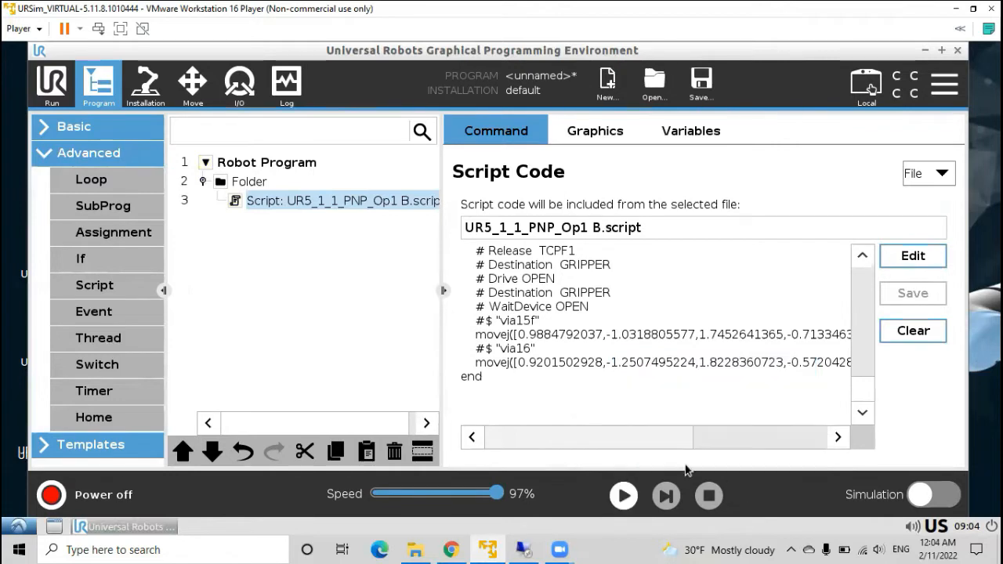
{"action": "left_click", "coordinate": [81, 493]}
{"action": "left_click", "coordinate": [409, 279]}
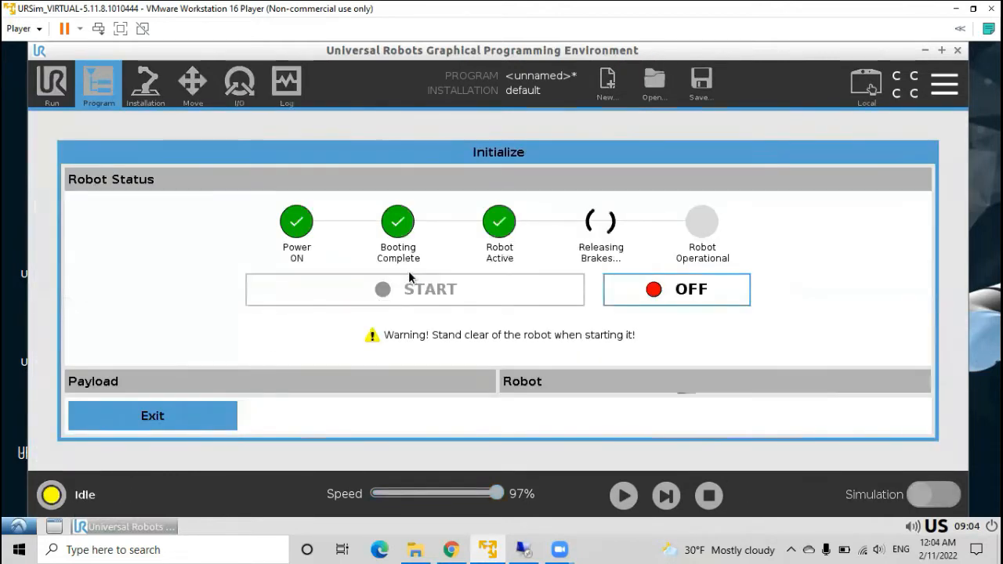
{"action": "left_click", "coordinate": [421, 290]}
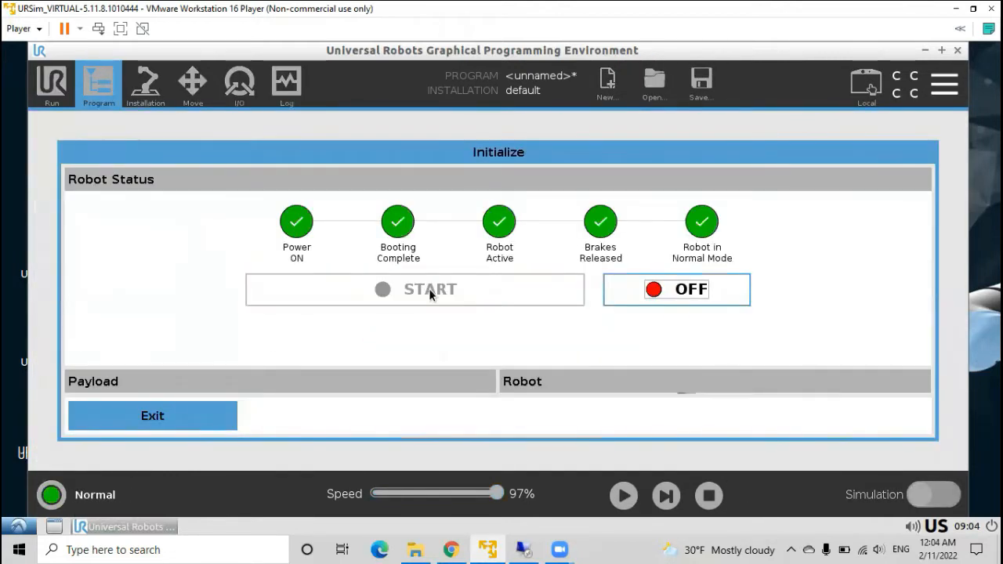
{"action": "left_click", "coordinate": [128, 425]}
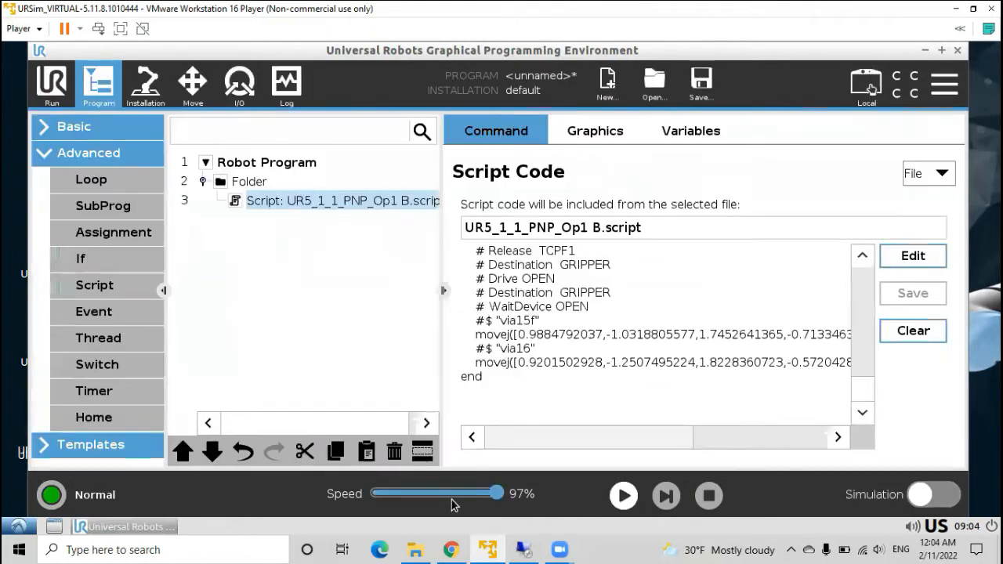
Step: Play the robot program from the beginning, view the arm's motion in the graphics view, and stop the run
{"action": "left_click", "coordinate": [624, 495]}
{"action": "left_click", "coordinate": [693, 401]}
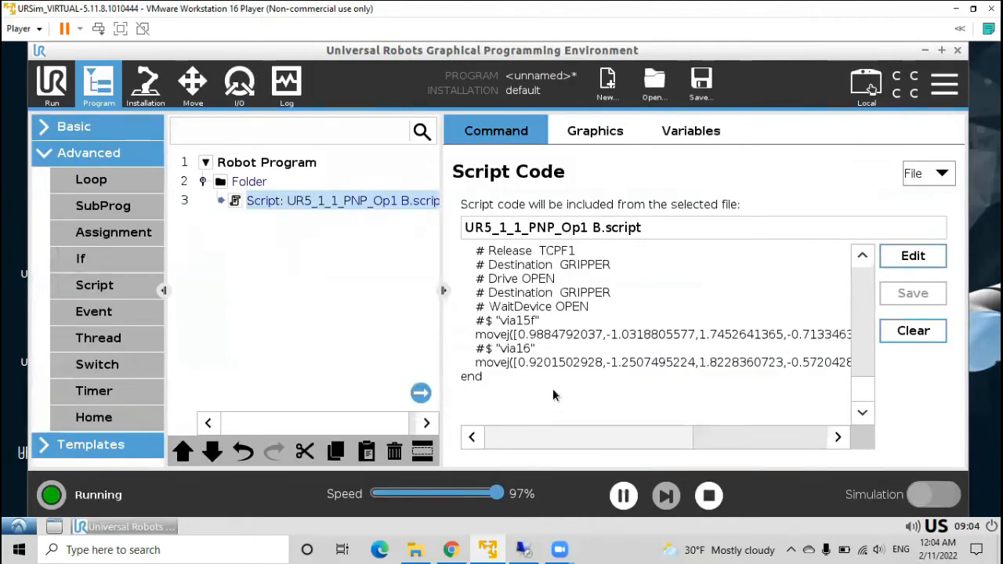
{"action": "left_click", "coordinate": [602, 128]}
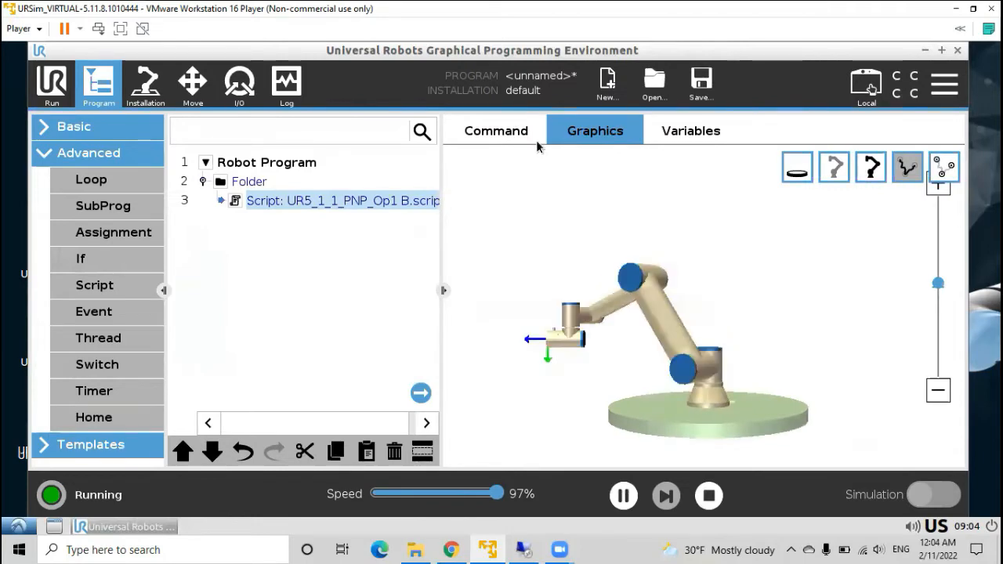
{"action": "left_click", "coordinate": [709, 495]}
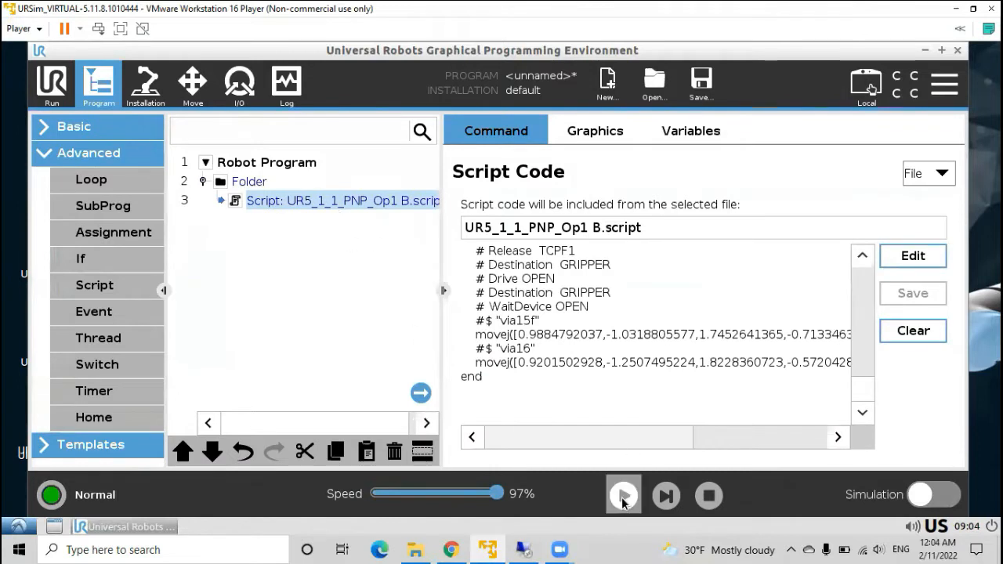
Step: Reduce the speed to 90% and play the program from the selected UR5_1_1_PNP_Op1 B.script node
{"action": "left_click", "coordinate": [624, 495]}
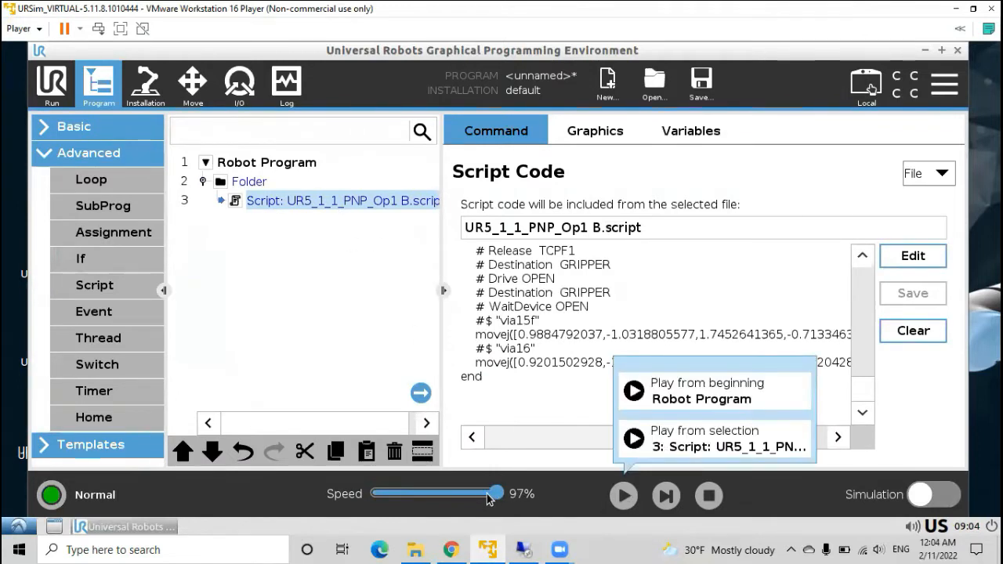
{"action": "left_click", "coordinate": [489, 498]}
{"action": "left_click", "coordinate": [623, 495]}
{"action": "left_click", "coordinate": [674, 443]}
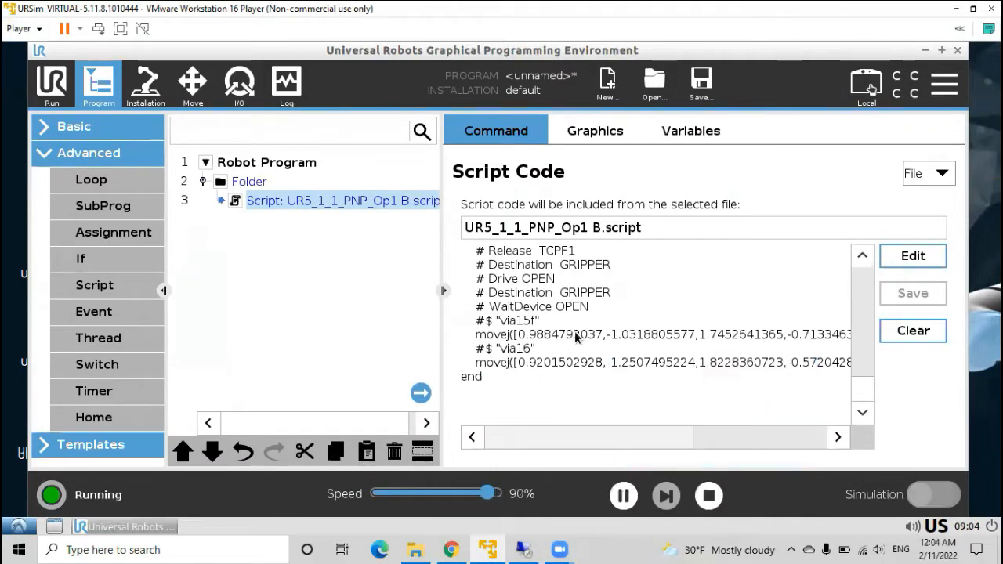
Step: View the running robot in 3D, hide and redisplay its model, return to the script code and stop the program
{"action": "left_click", "coordinate": [585, 135]}
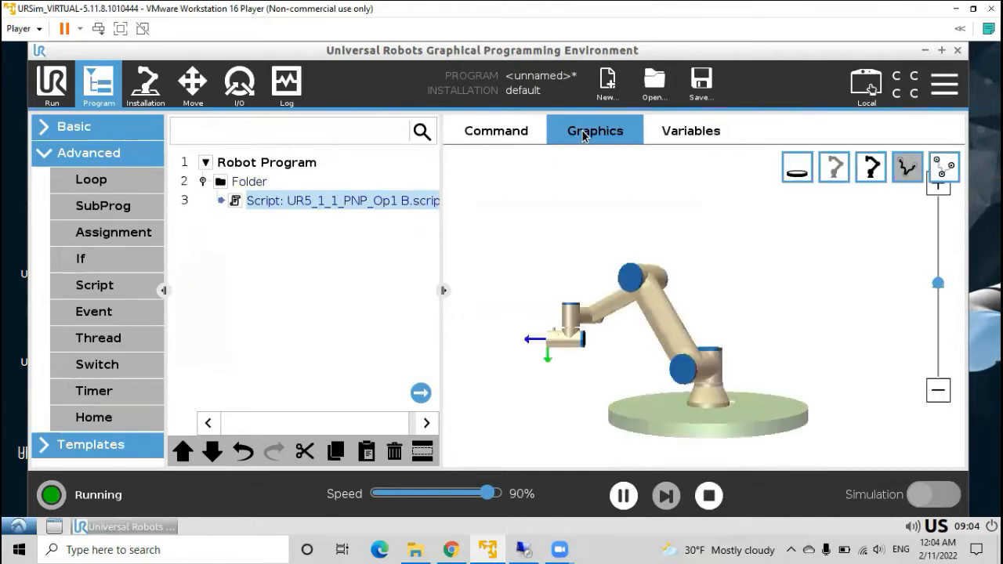
{"action": "left_click", "coordinate": [834, 169]}
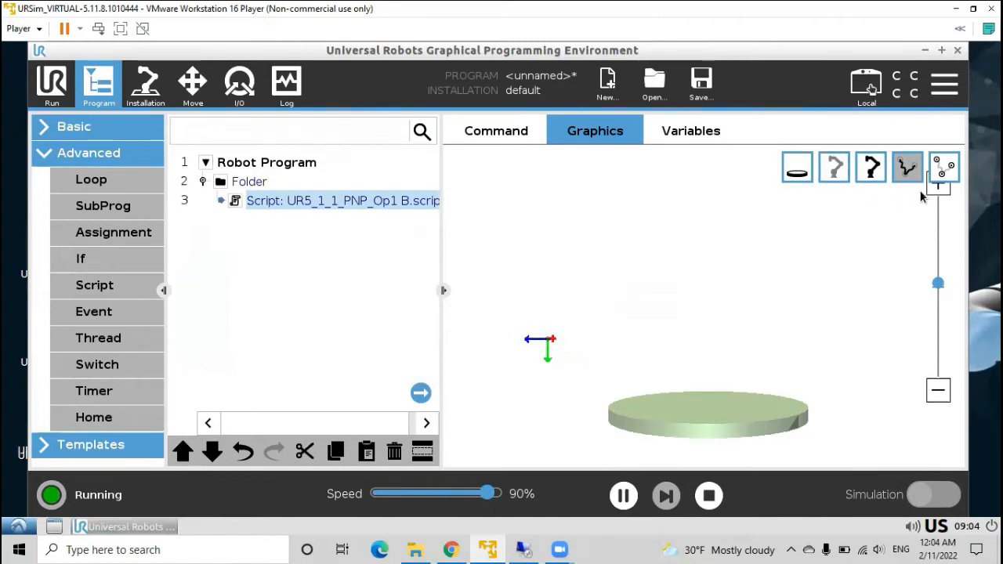
{"action": "left_click", "coordinate": [943, 170]}
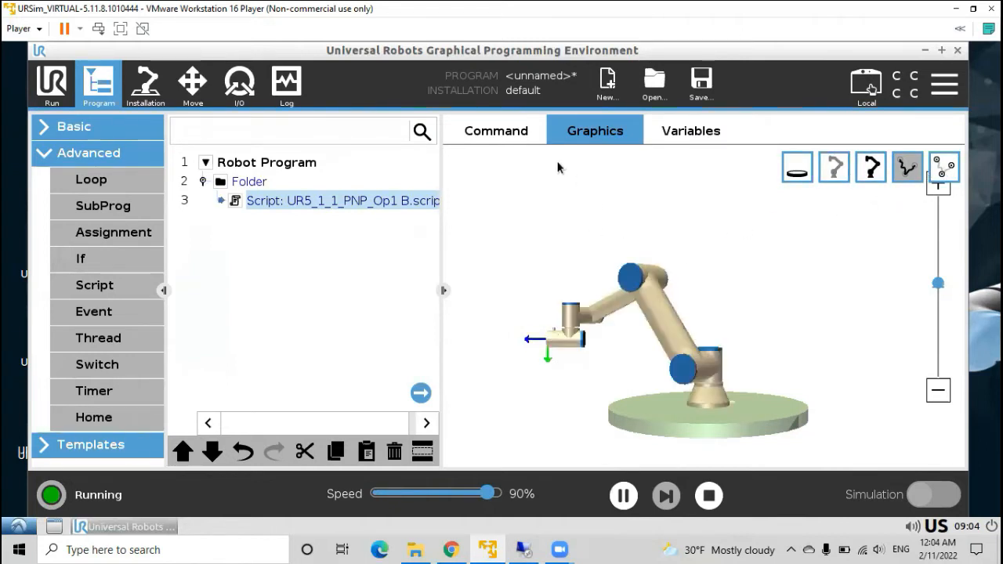
{"action": "left_click", "coordinate": [478, 140]}
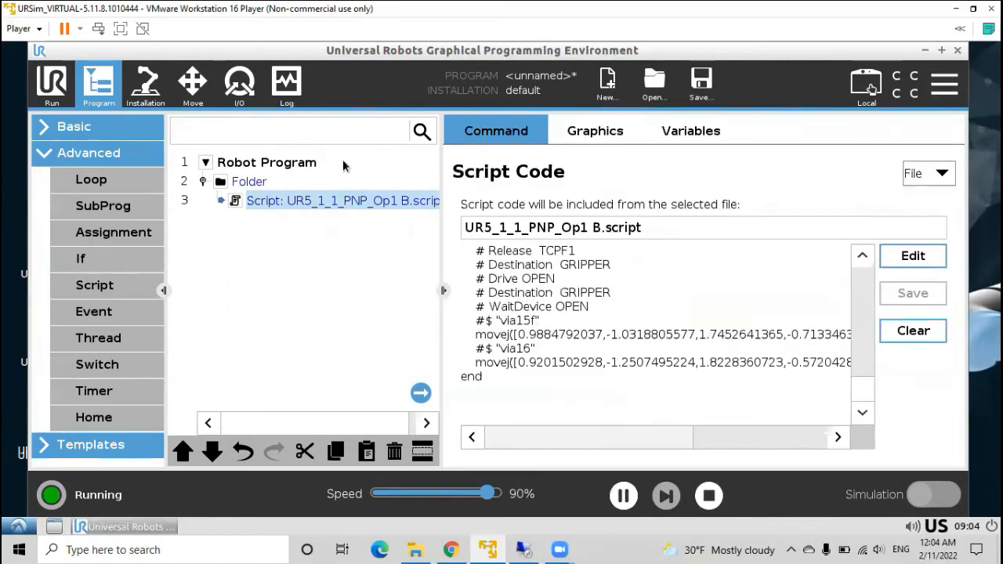
{"action": "left_click", "coordinate": [709, 496]}
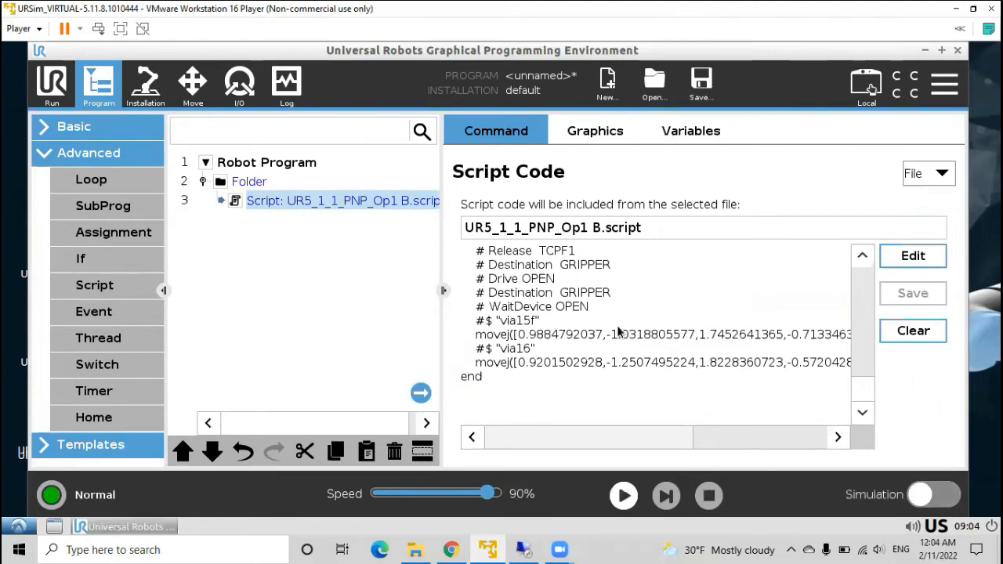
Step: Edit UR5_1_1_PNP_Op1 B.script to replace its def UR5_1_1_PNP_Op1(): header line with blank lines, save the file and exit the editor
{"action": "left_click", "coordinate": [913, 257]}
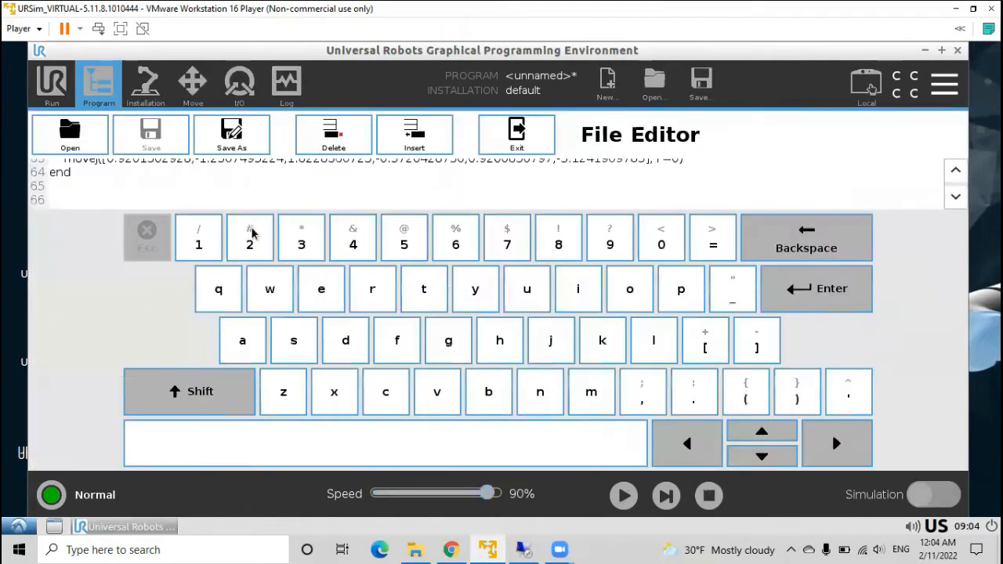
{"action": "scroll", "coordinate": [268, 180], "scroll_direction": "up", "scroll_amount": 20}
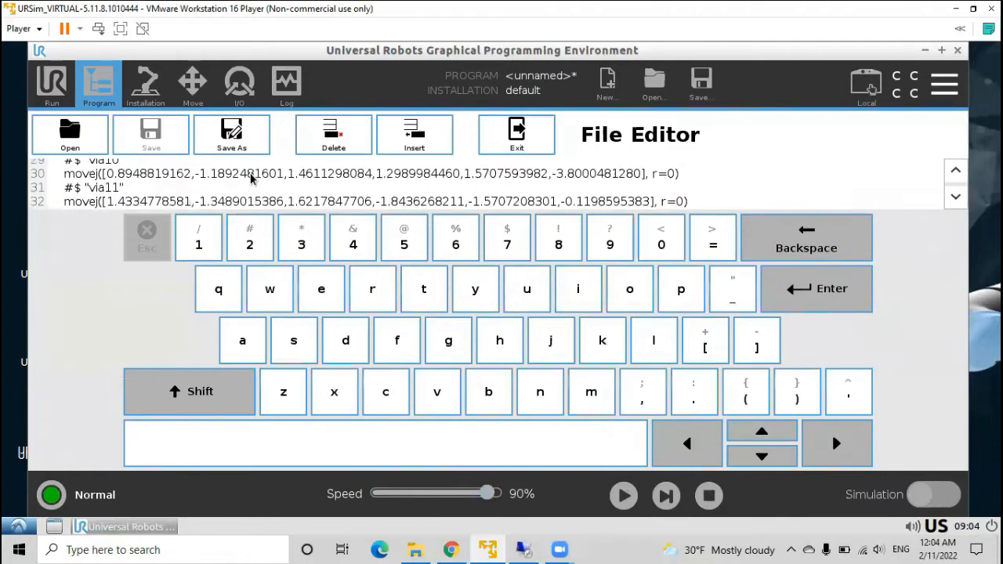
{"action": "scroll", "coordinate": [205, 172], "scroll_direction": "up", "scroll_amount": 1}
{"action": "scroll", "coordinate": [200, 176], "scroll_direction": "down", "scroll_amount": 3}
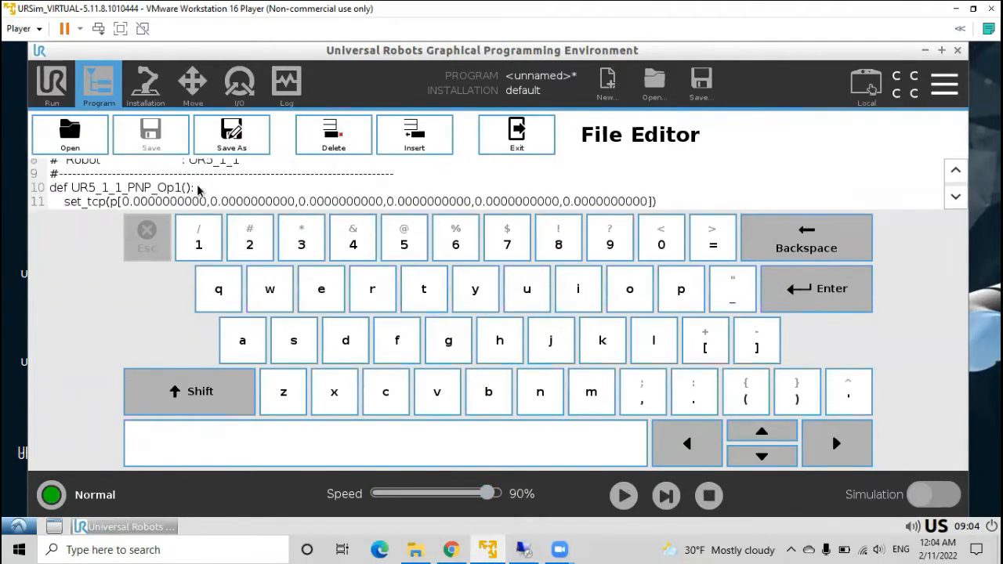
{"action": "left_click", "coordinate": [197, 188]}
{"action": "scroll", "coordinate": [227, 196], "scroll_direction": "down", "scroll_amount": 1}
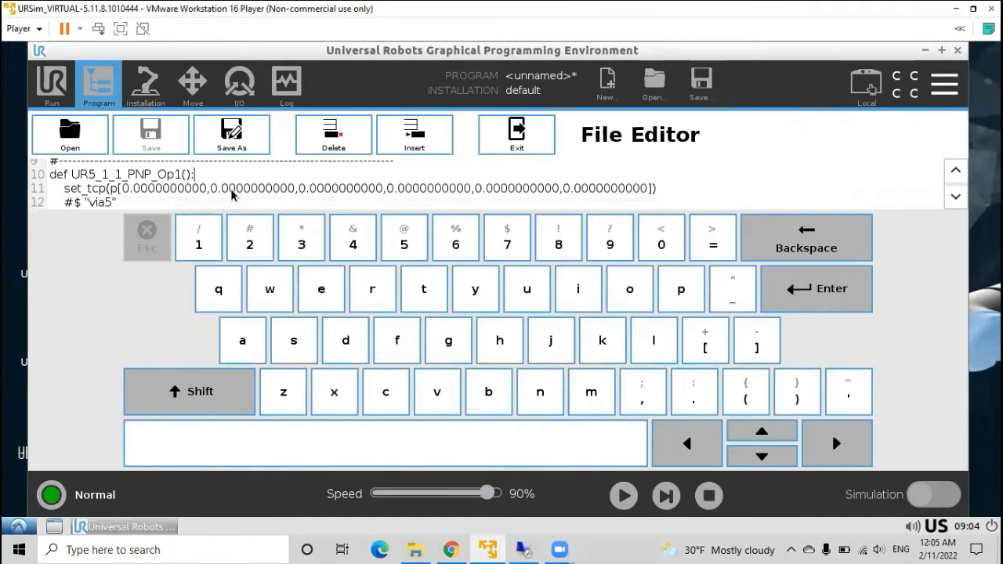
{"action": "left_click", "coordinate": [805, 248]}
{"action": "left_click", "coordinate": [804, 248]}
{"action": "left_click", "coordinate": [805, 247]}
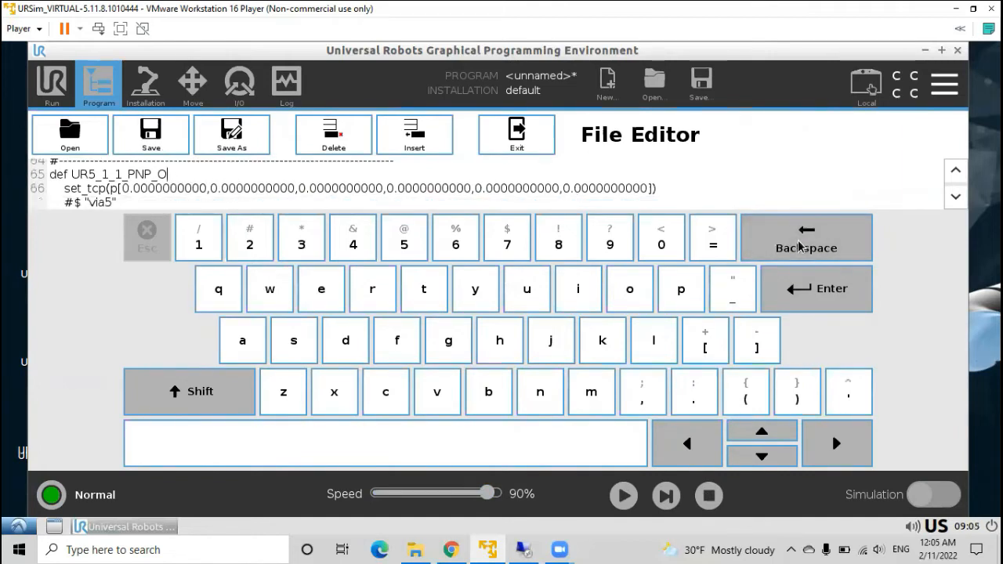
{"action": "left_click", "coordinate": [803, 247]}
{"action": "left_click", "coordinate": [803, 247]}
{"action": "left_click", "coordinate": [804, 246]}
{"action": "left_click", "coordinate": [802, 246]}
{"action": "left_click", "coordinate": [802, 246]}
{"action": "left_click", "coordinate": [799, 244]}
{"action": "left_click", "coordinate": [799, 244]}
{"action": "left_click", "coordinate": [798, 244]}
{"action": "left_click", "coordinate": [797, 243]}
{"action": "left_click", "coordinate": [796, 243]}
{"action": "left_click", "coordinate": [796, 244]}
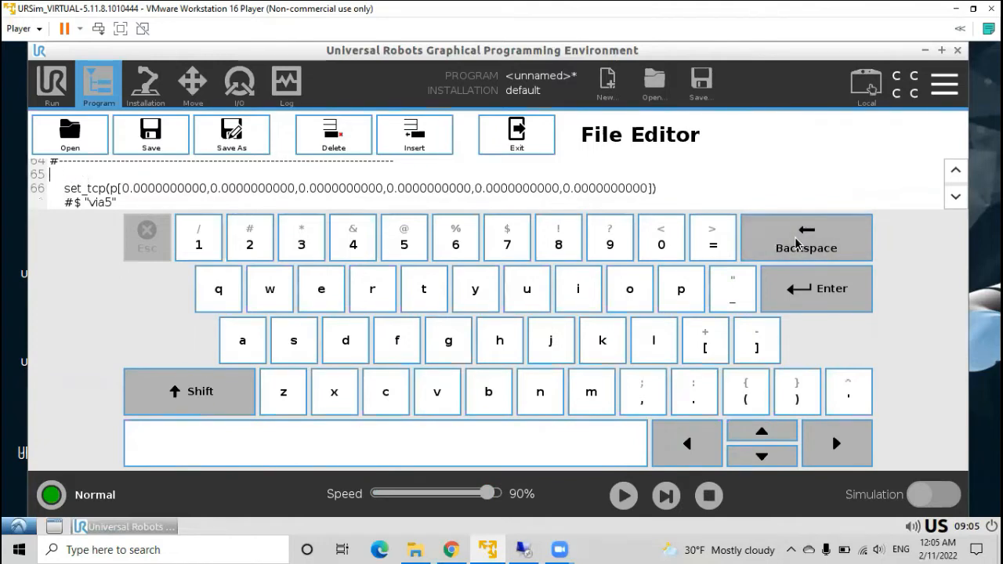
{"action": "left_click", "coordinate": [838, 288]}
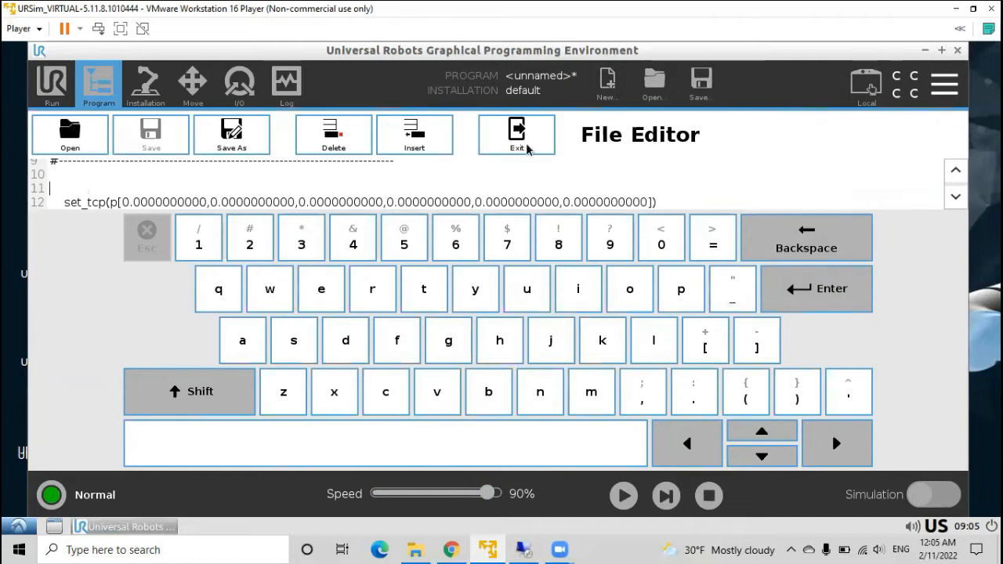
{"action": "left_click", "coordinate": [544, 149]}
Step: Play the robot program from the beginning, watch the arm's motion in the graphics view, show the basic program nodes and stop the run
{"action": "left_click", "coordinate": [623, 496]}
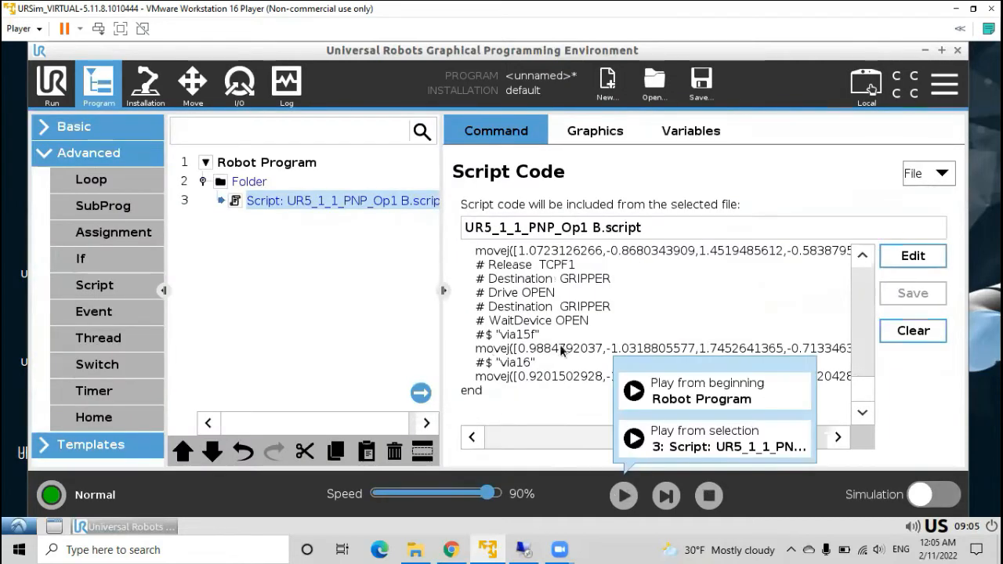
{"action": "left_click", "coordinate": [695, 399]}
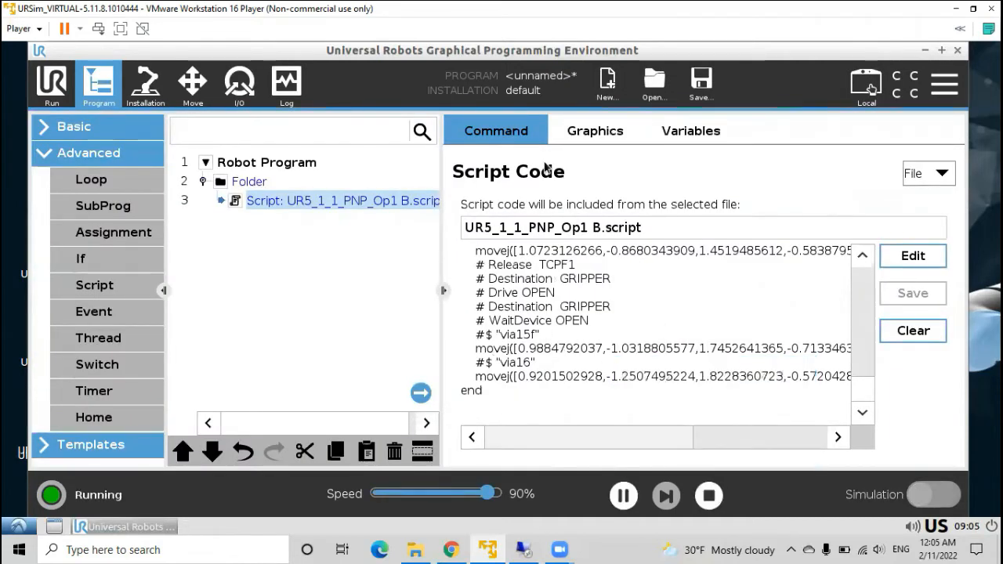
{"action": "left_click", "coordinate": [597, 132]}
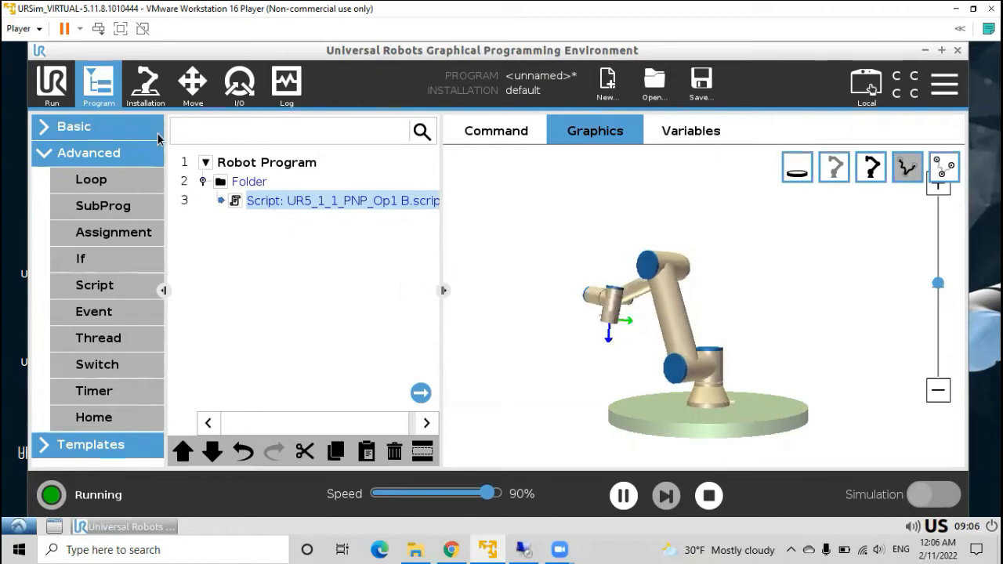
{"action": "left_click", "coordinate": [88, 128]}
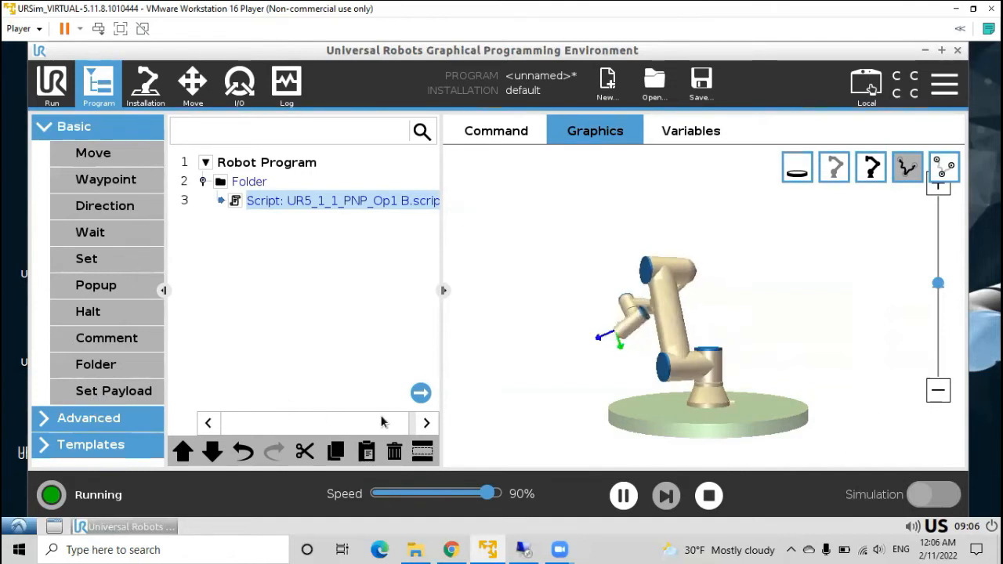
{"action": "left_click", "coordinate": [708, 495]}
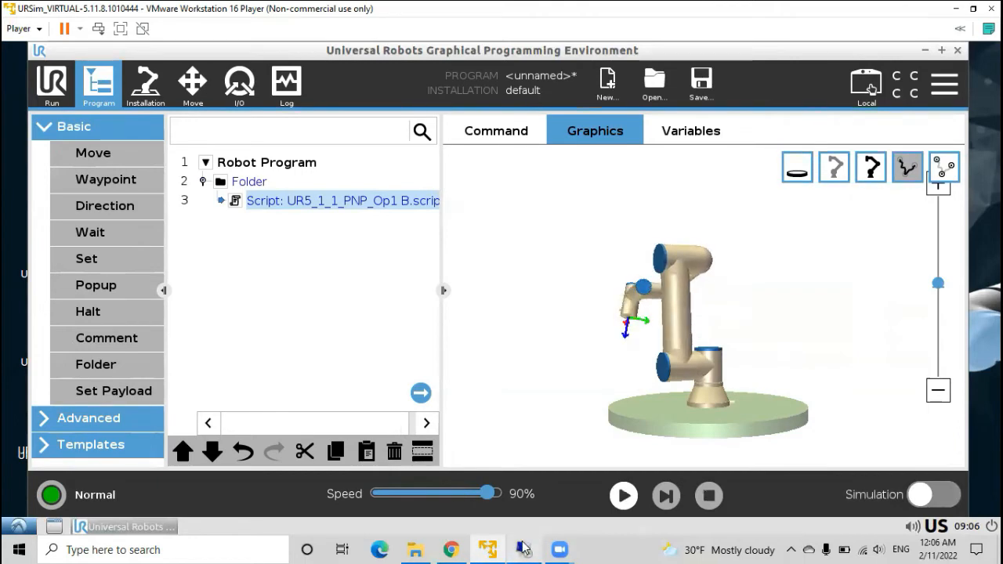
Step: Switch to Process Simulate and replay the UR5_1_1_PNP_Op1 simulation from its start
{"action": "left_click", "coordinate": [523, 549]}
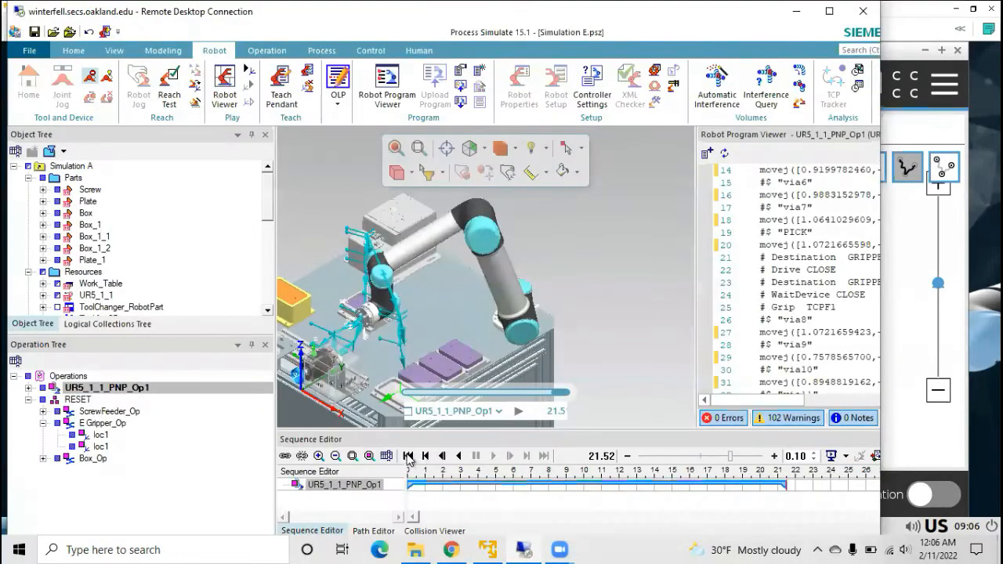
{"action": "left_click", "coordinate": [407, 456]}
{"action": "left_click", "coordinate": [492, 455]}
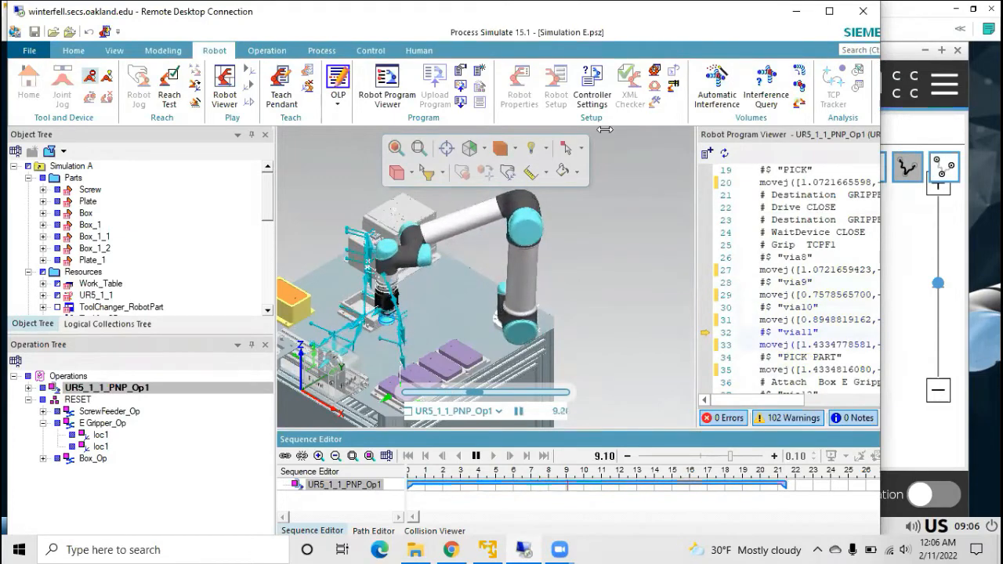
Step: Narrow the Process Simulate window and its tree area, and shift the URSim window so both robots show side by side
{"action": "left_click_drag", "start_coordinate": [605, 129], "coordinate": [605, 130]}
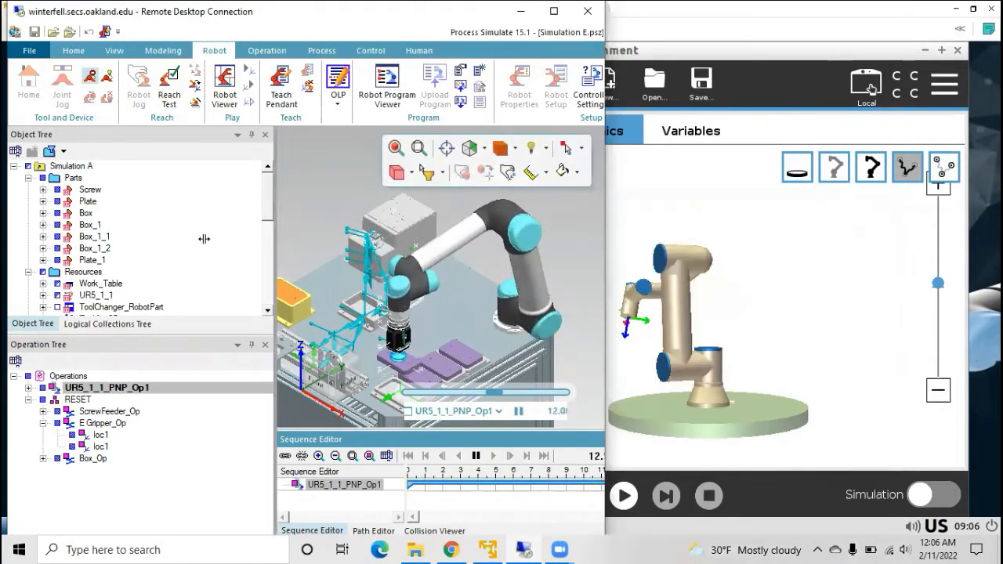
{"action": "left_click_drag", "start_coordinate": [204, 238], "coordinate": [151, 238]}
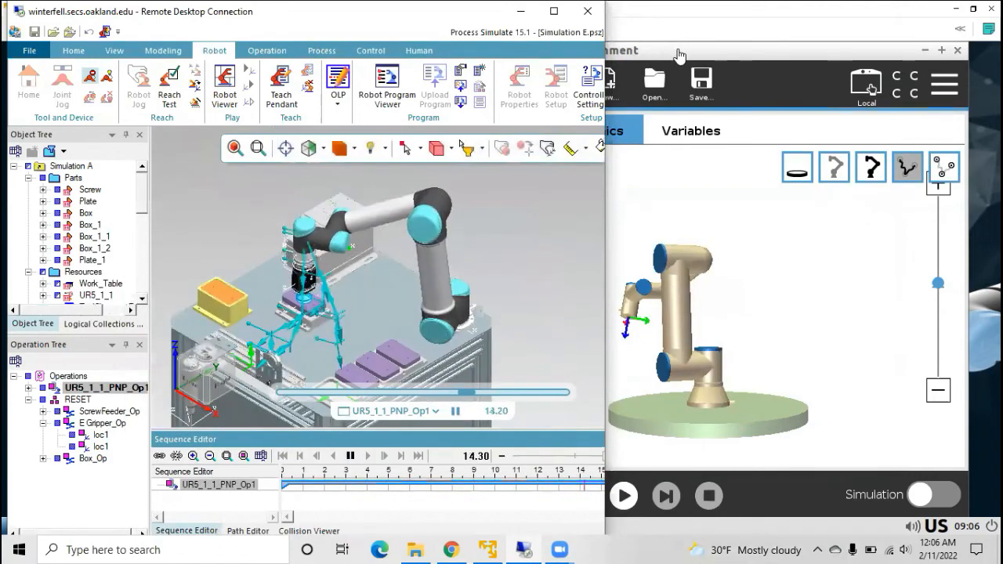
{"action": "left_click", "coordinate": [694, 55]}
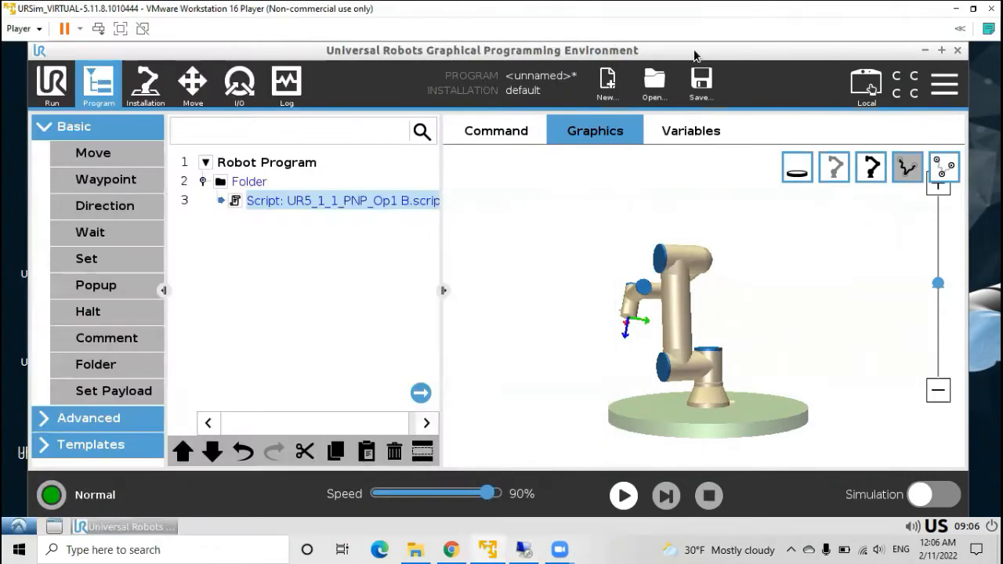
{"action": "left_click_drag", "start_coordinate": [684, 54], "coordinate": [738, 60]}
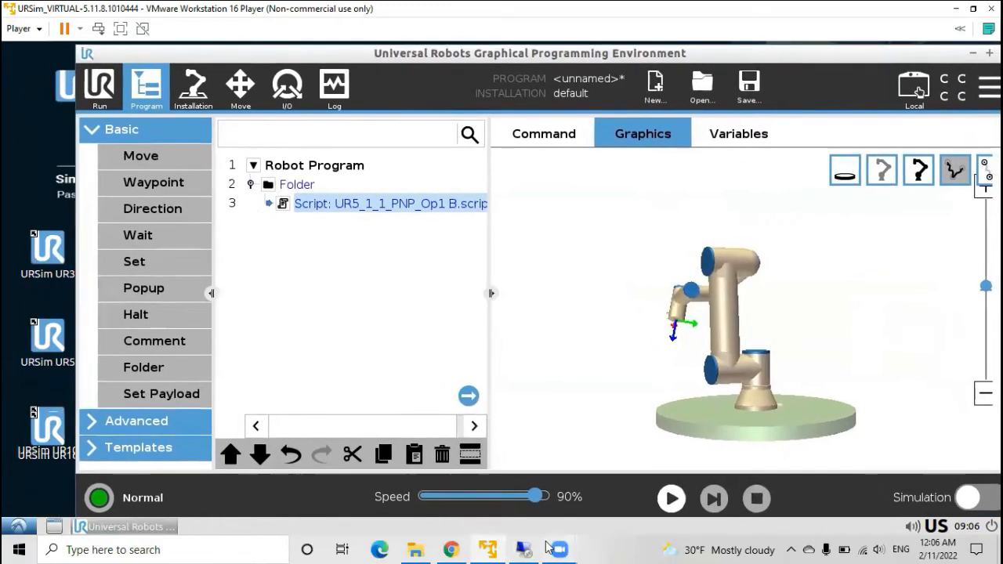
{"action": "left_click", "coordinate": [518, 548]}
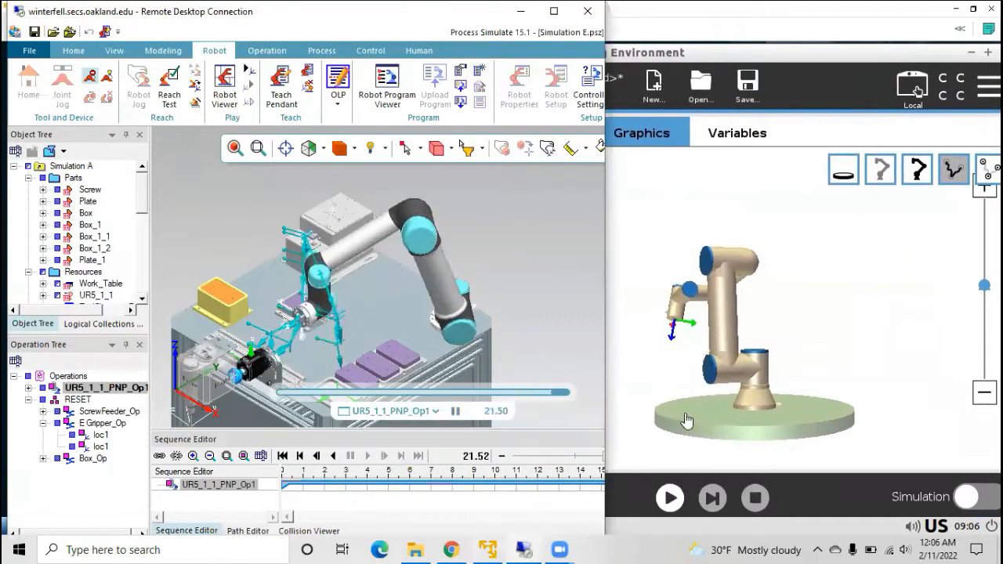
Step: Run the URSim program from the selected script node and replay the UR5_1_1_PNP_Op1 simulation in Process Simulate alongside it
{"action": "left_click", "coordinate": [670, 500]}
{"action": "left_click", "coordinate": [670, 500]}
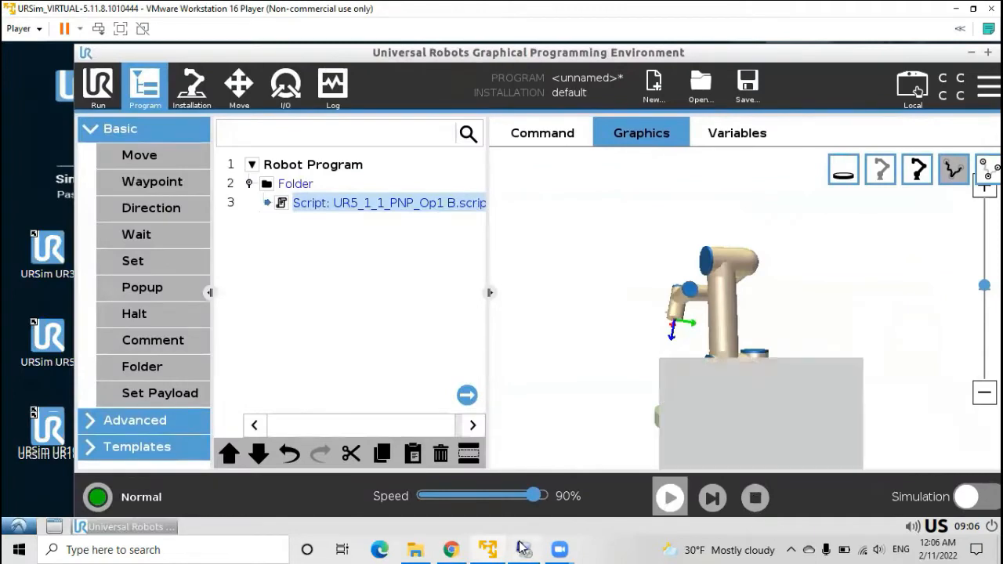
{"action": "left_click", "coordinate": [711, 444]}
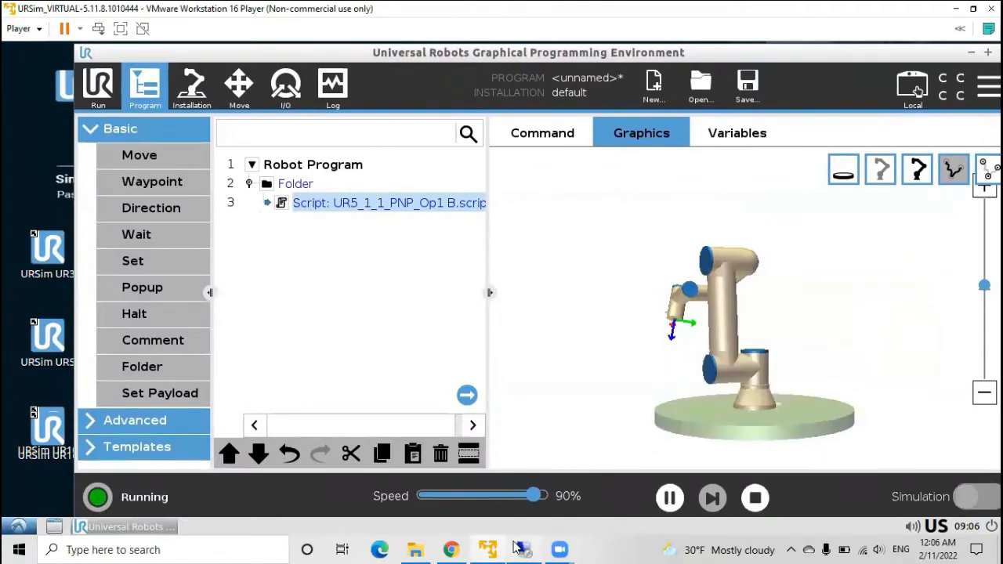
{"action": "left_click", "coordinate": [523, 549]}
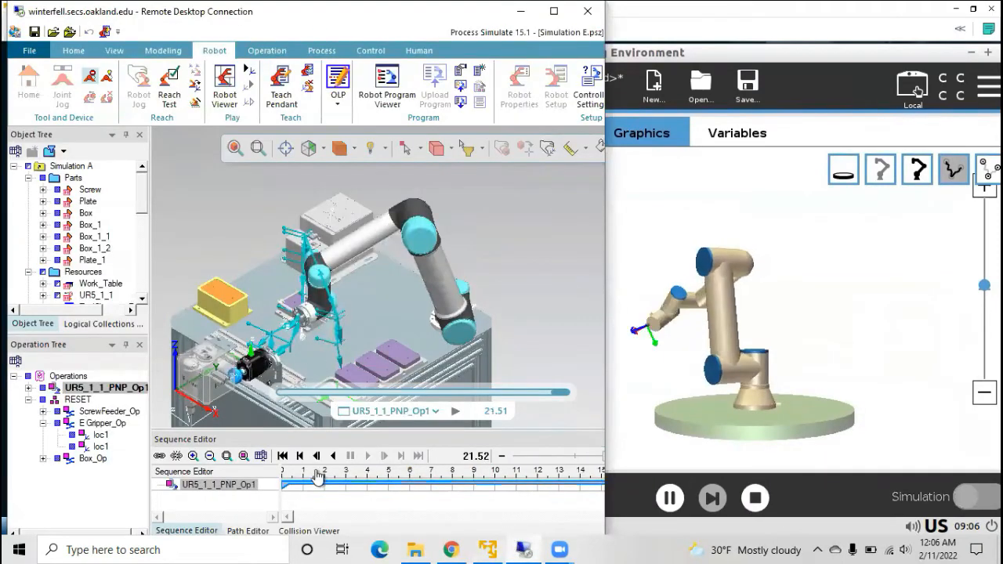
{"action": "left_click", "coordinate": [283, 456]}
{"action": "left_click", "coordinate": [368, 455]}
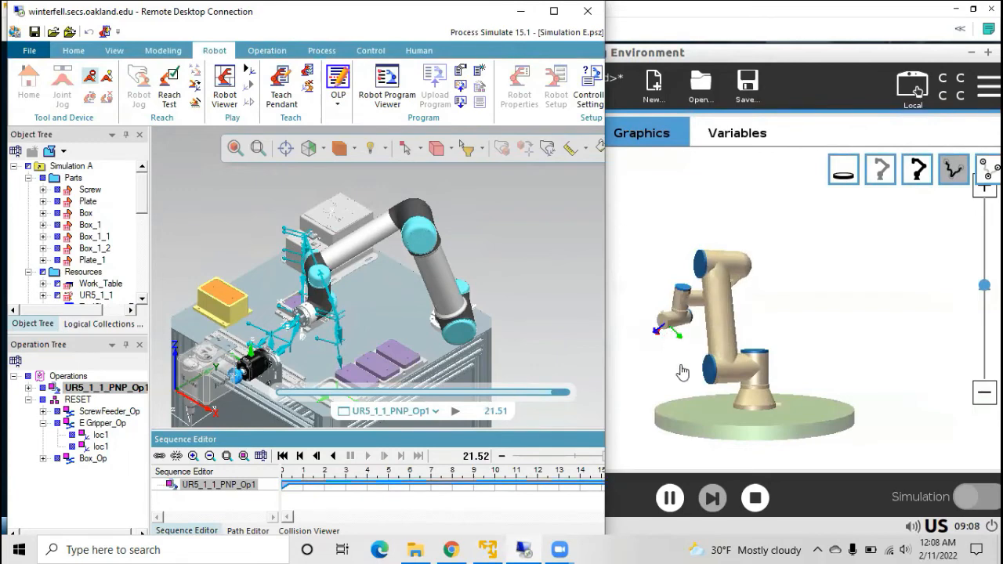
Step: Stop the running URSim program and add a MoveJ with two waypoints below the script node
{"action": "left_click", "coordinate": [755, 506]}
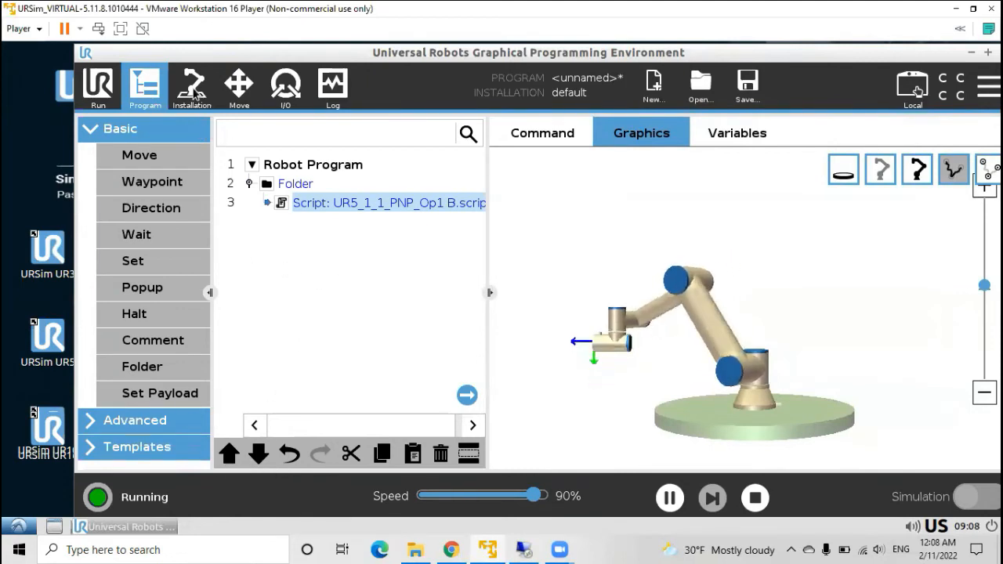
{"action": "left_click", "coordinate": [754, 497]}
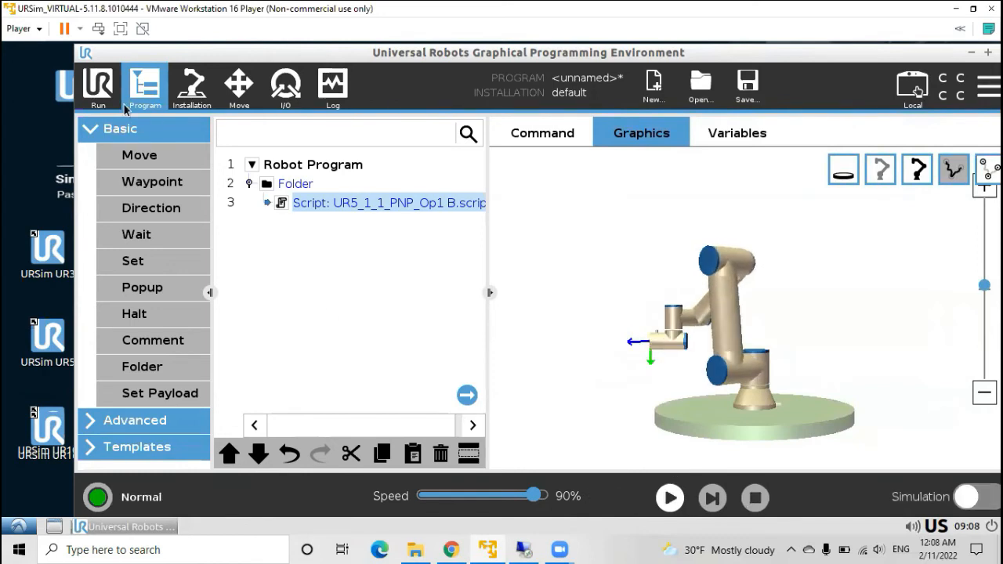
{"action": "left_click", "coordinate": [163, 159]}
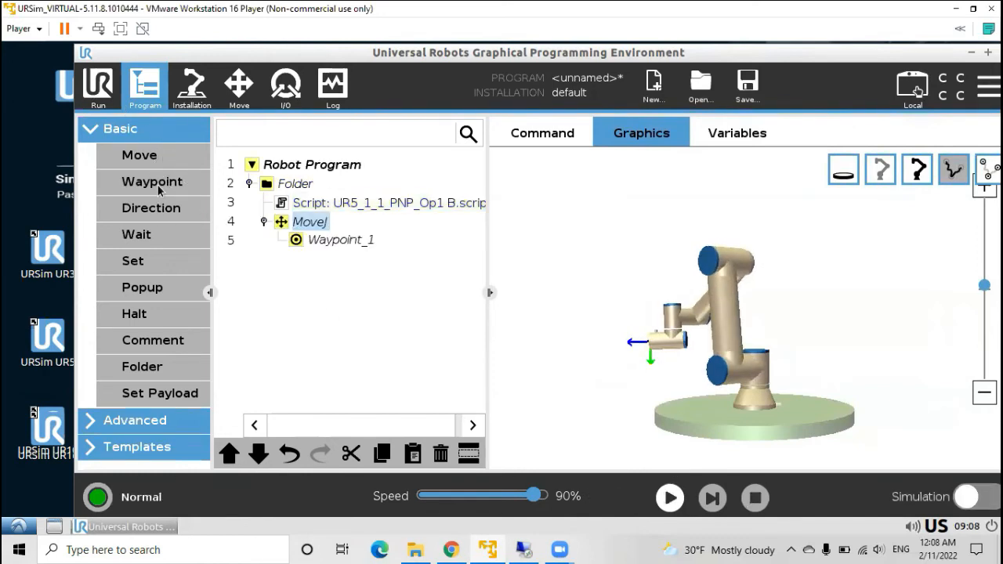
{"action": "left_click", "coordinate": [160, 185]}
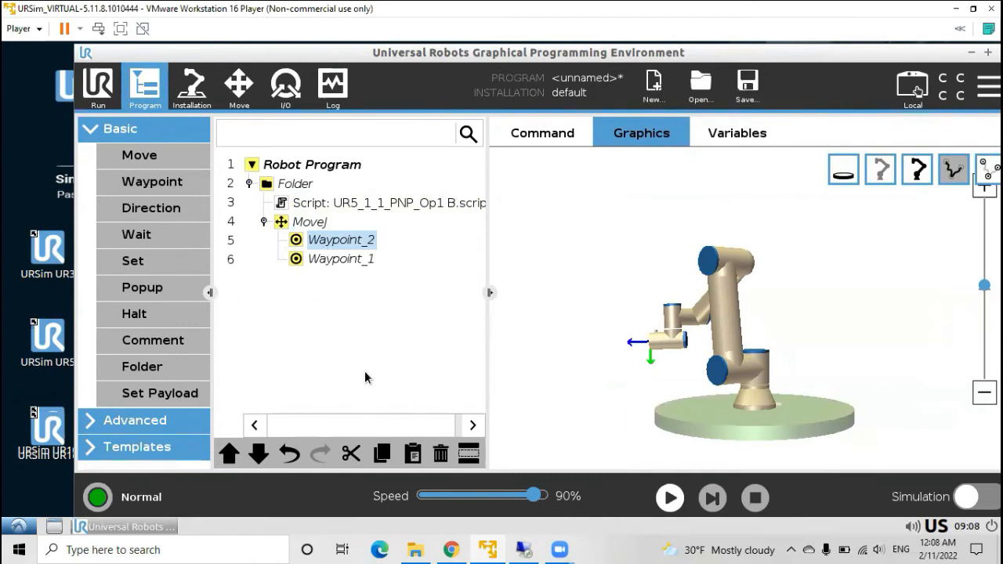
Step: Switch to Process Simulate, maximize it, and examine the generated robot program code and the UR5 arm in the 3D cell
{"action": "left_click", "coordinate": [522, 548]}
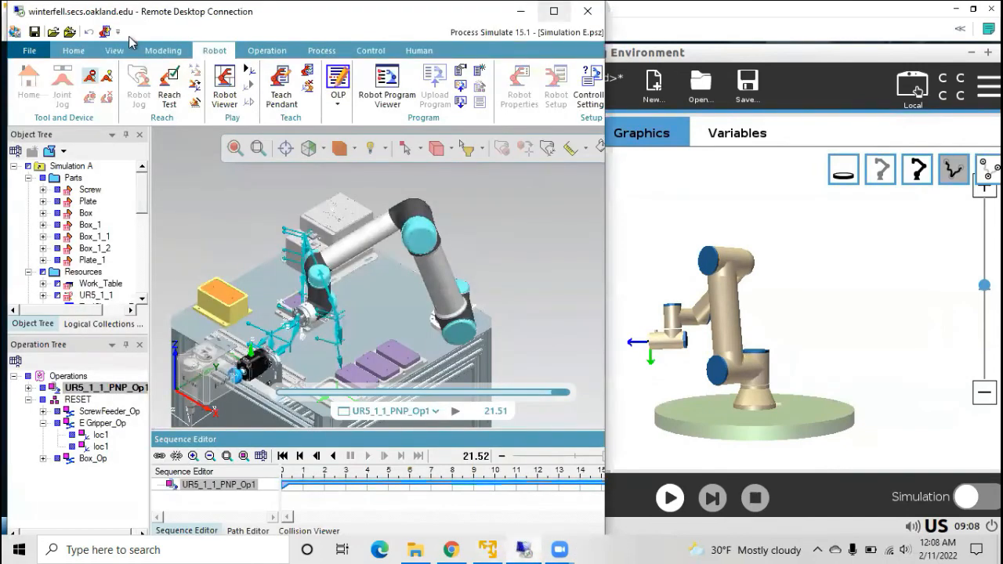
{"action": "double_click", "coordinate": [145, 24]}
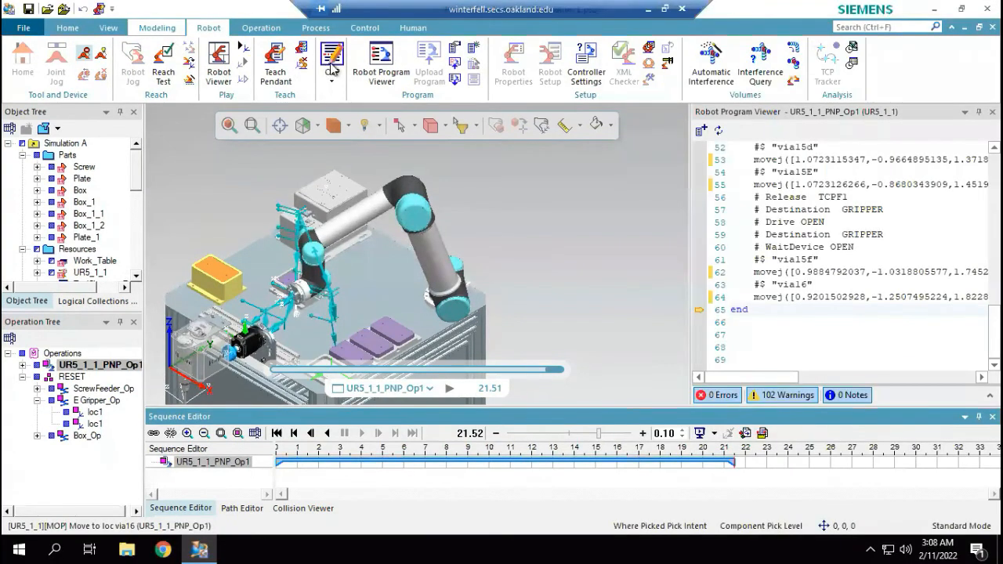
{"action": "scroll", "coordinate": [650, 220], "scroll_direction": "down", "scroll_amount": 3}
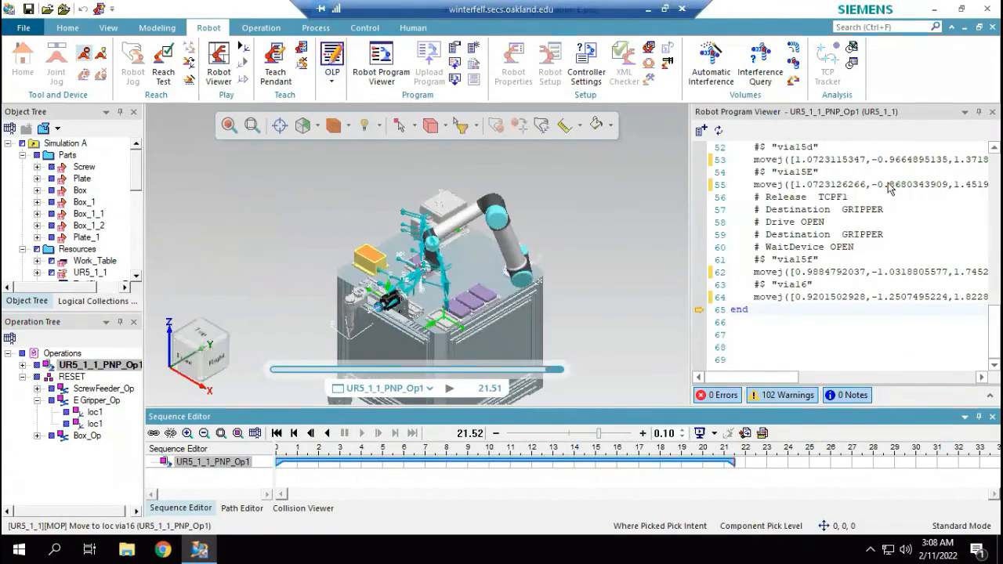
{"action": "scroll", "coordinate": [839, 183], "scroll_direction": "up", "scroll_amount": 3}
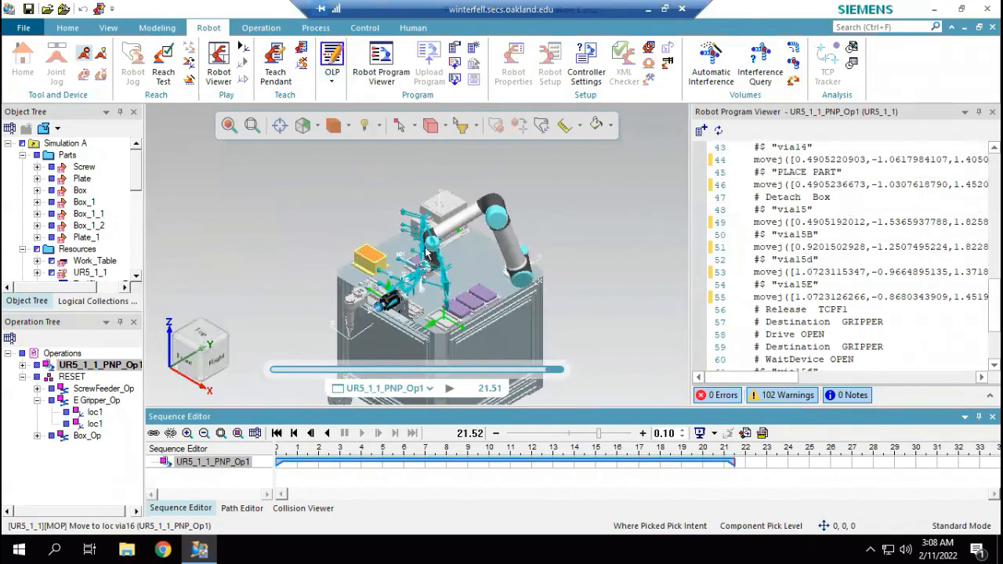
{"action": "scroll", "coordinate": [511, 270], "scroll_direction": "up", "scroll_amount": 3}
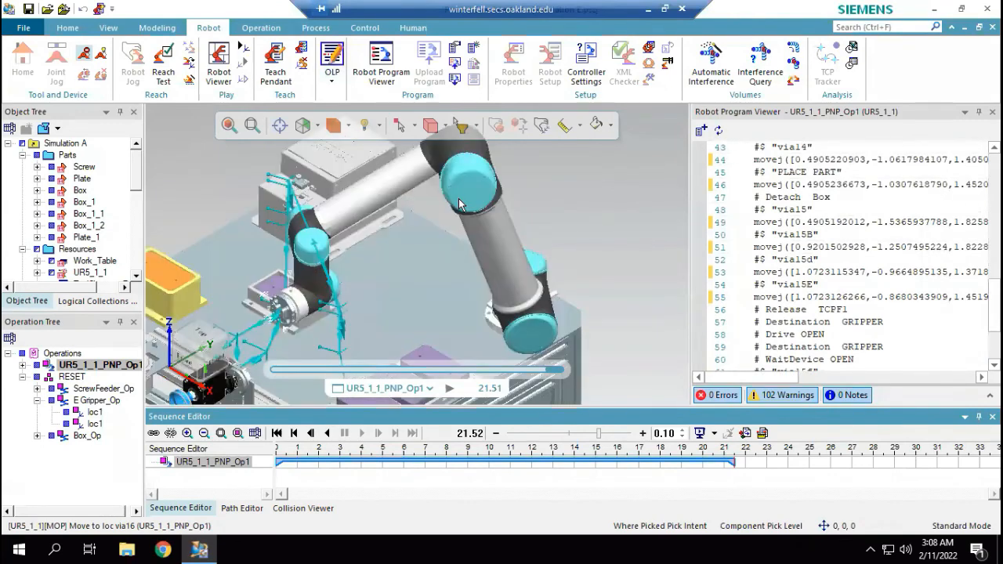
{"action": "scroll", "coordinate": [516, 221], "scroll_direction": "down", "scroll_amount": 3}
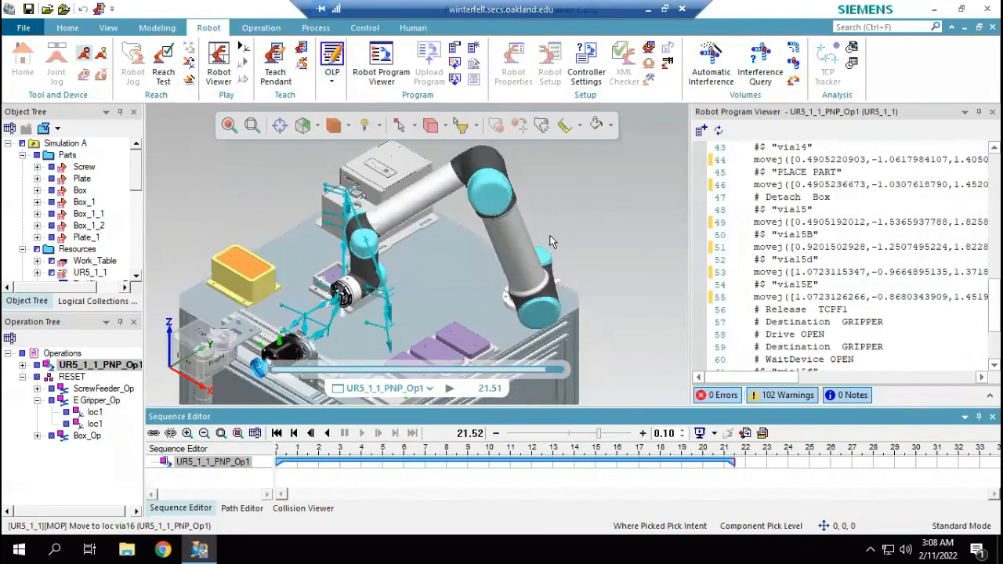